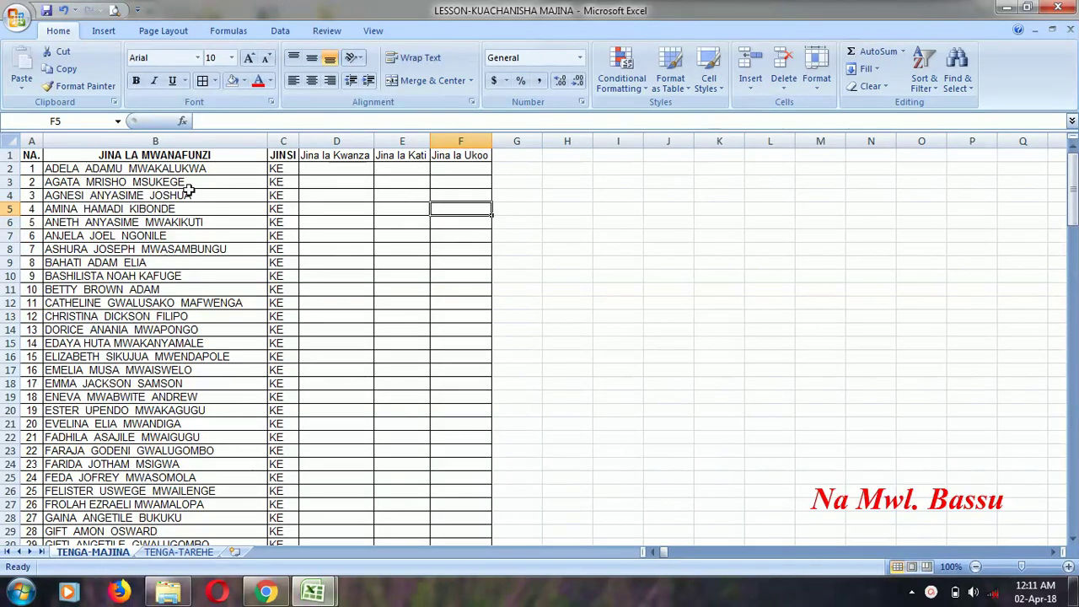
# Step: Review the full names in column B, the empty name columns and the example student database
pyautogui.click(145, 178)
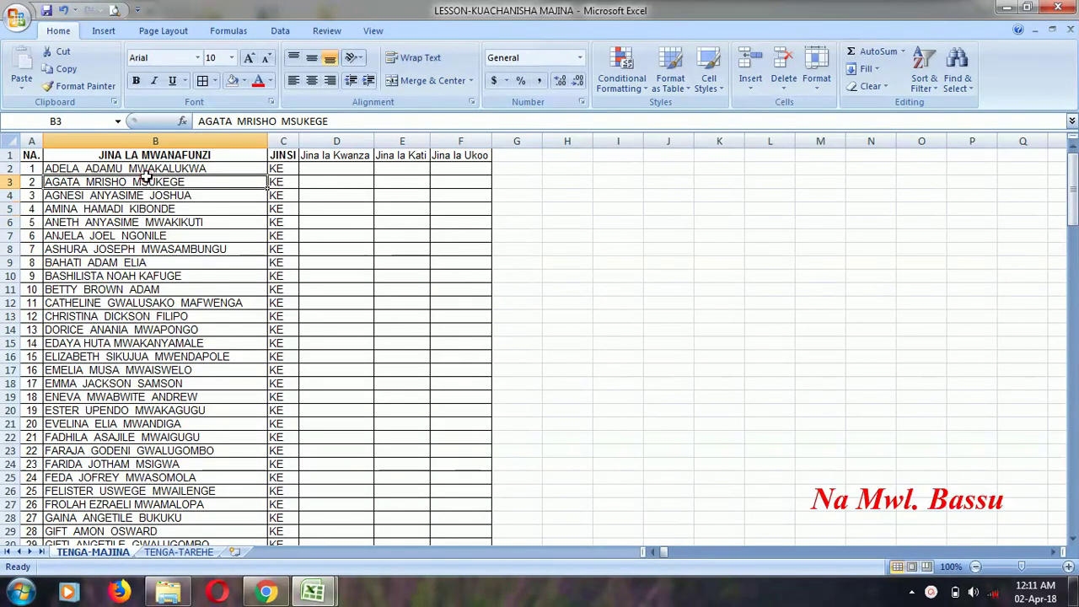
pyautogui.click(146, 168)
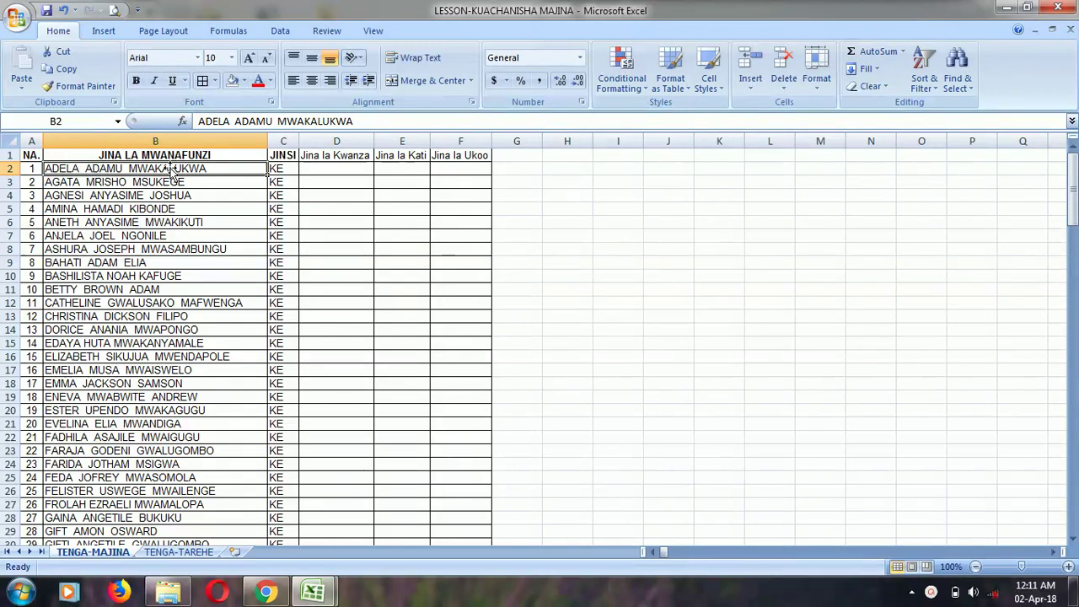
pyautogui.click(325, 172)
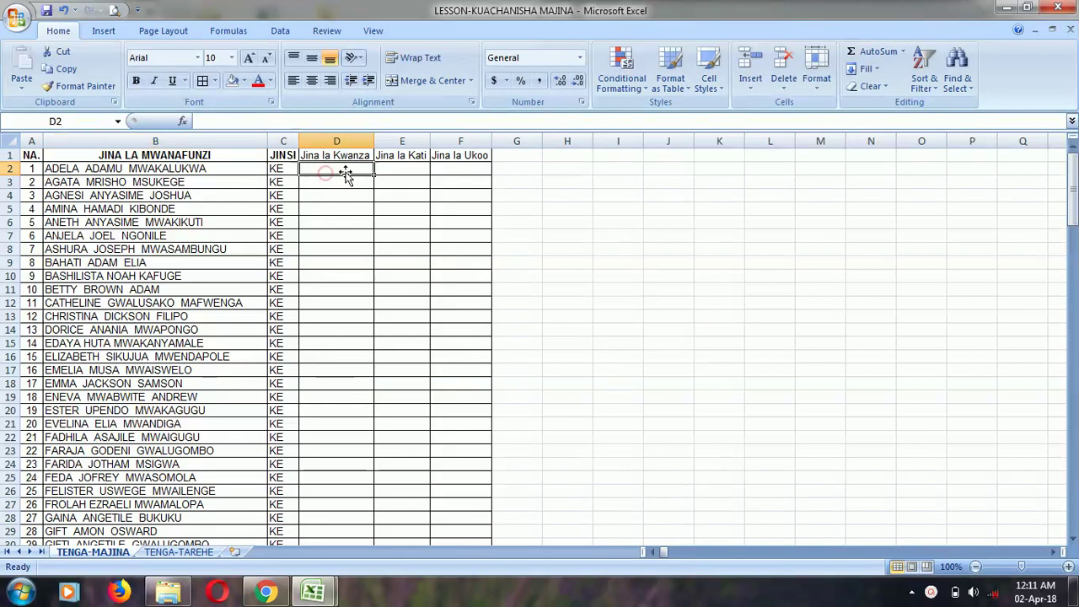
pyautogui.click(402, 170)
pyautogui.click(463, 171)
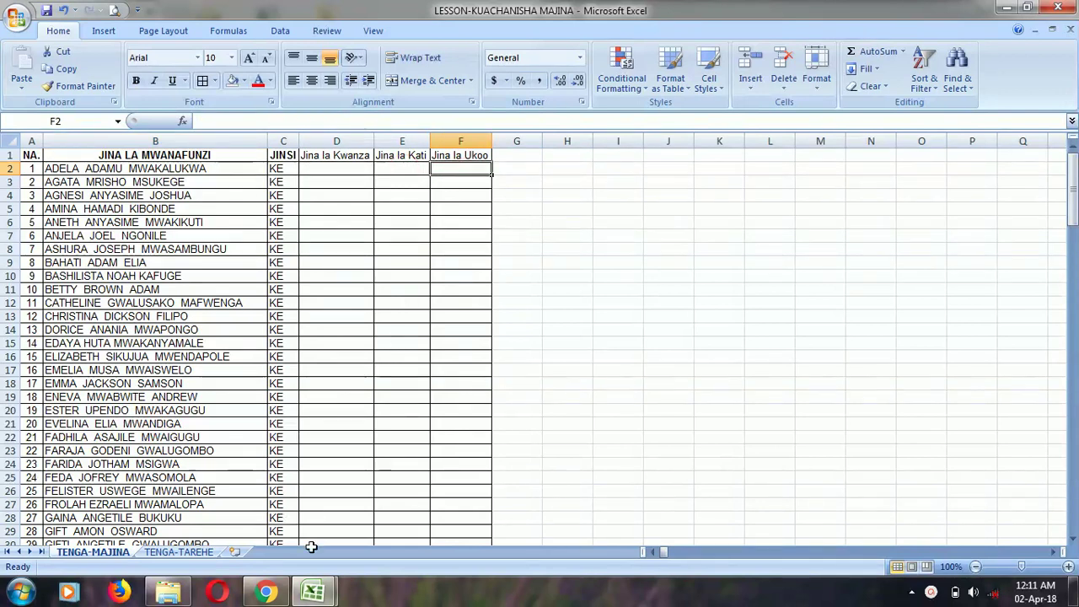
pyautogui.click(283, 584)
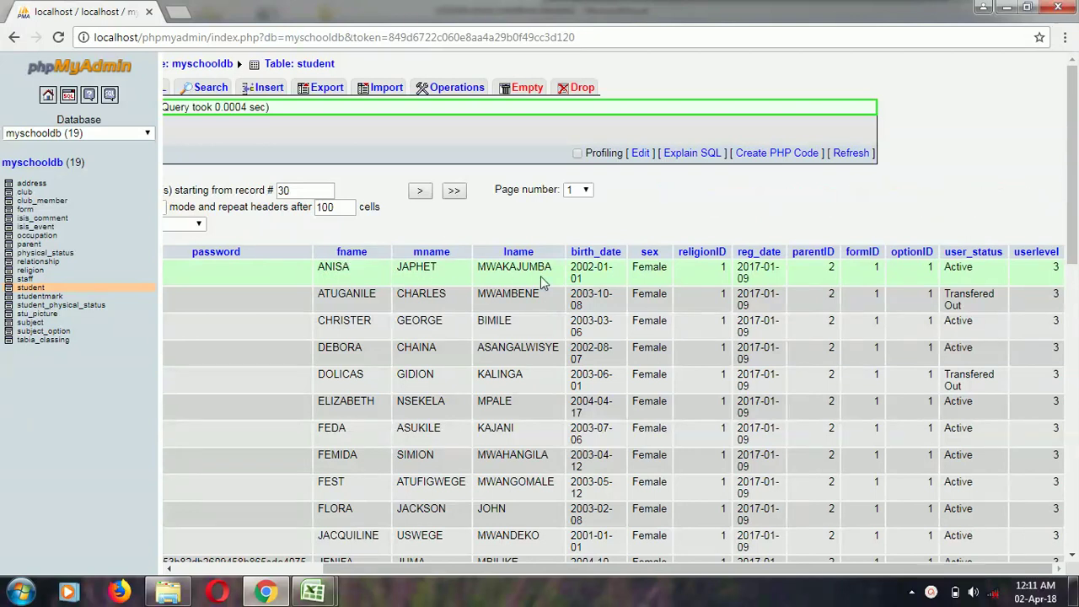
pyautogui.moveTo(313, 592)
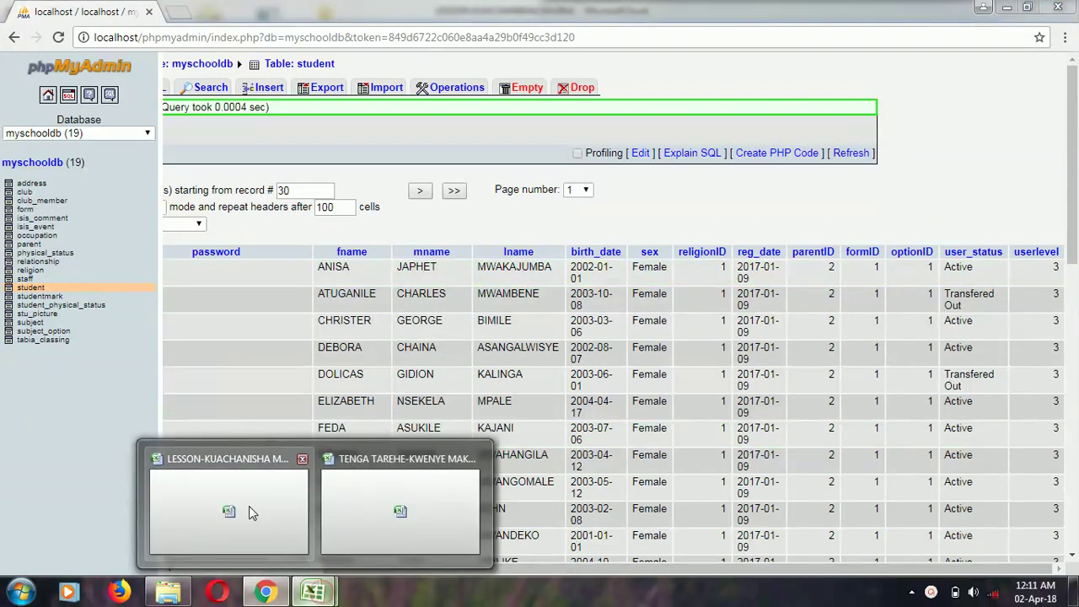
pyautogui.click(259, 520)
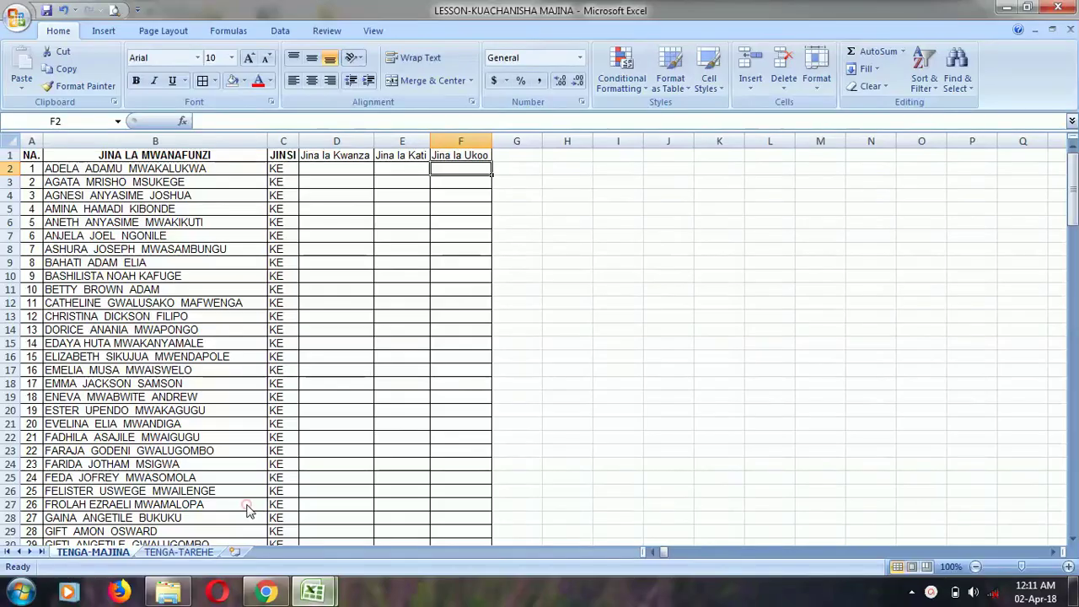
# Step: Point out the Jina la Kwanza, Jina la Kati and Jina la Ukoo columns beside B2
pyautogui.click(160, 169)
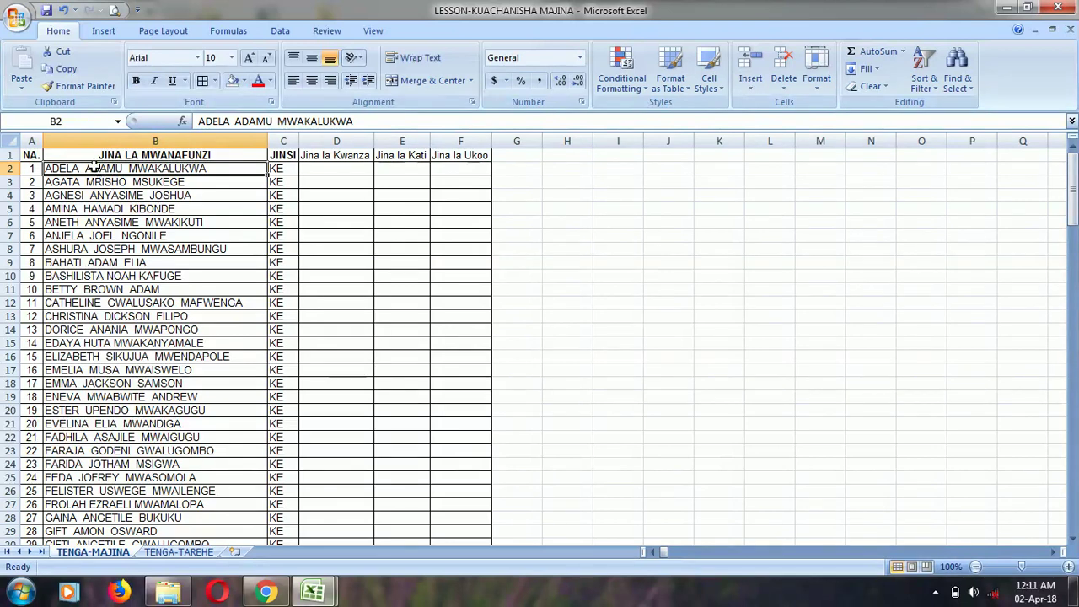
pyautogui.click(317, 165)
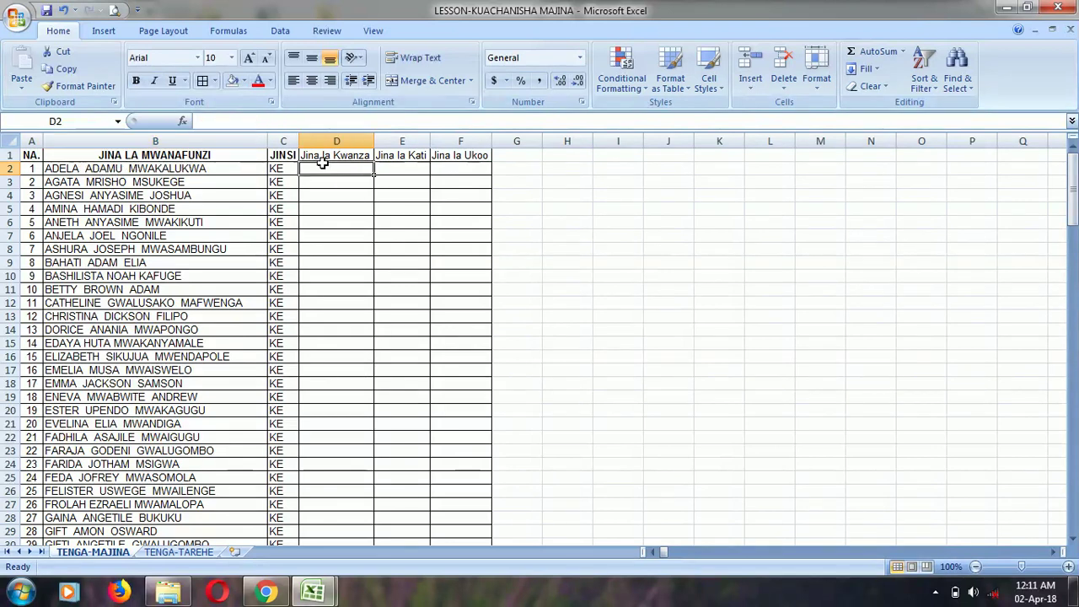
pyautogui.click(393, 166)
pyautogui.click(447, 168)
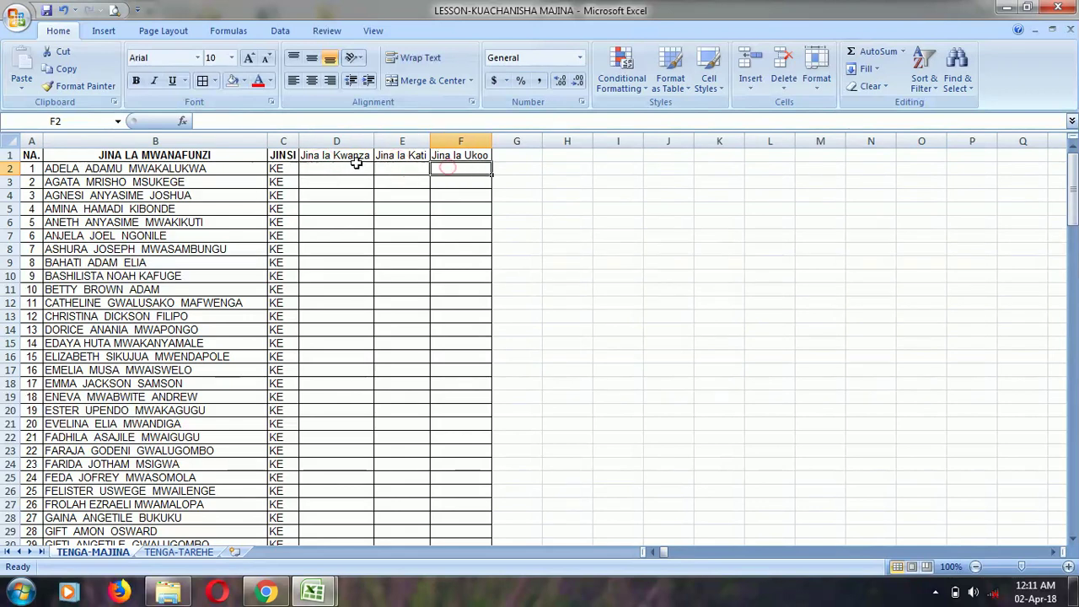
pyautogui.click(357, 165)
pyautogui.click(399, 166)
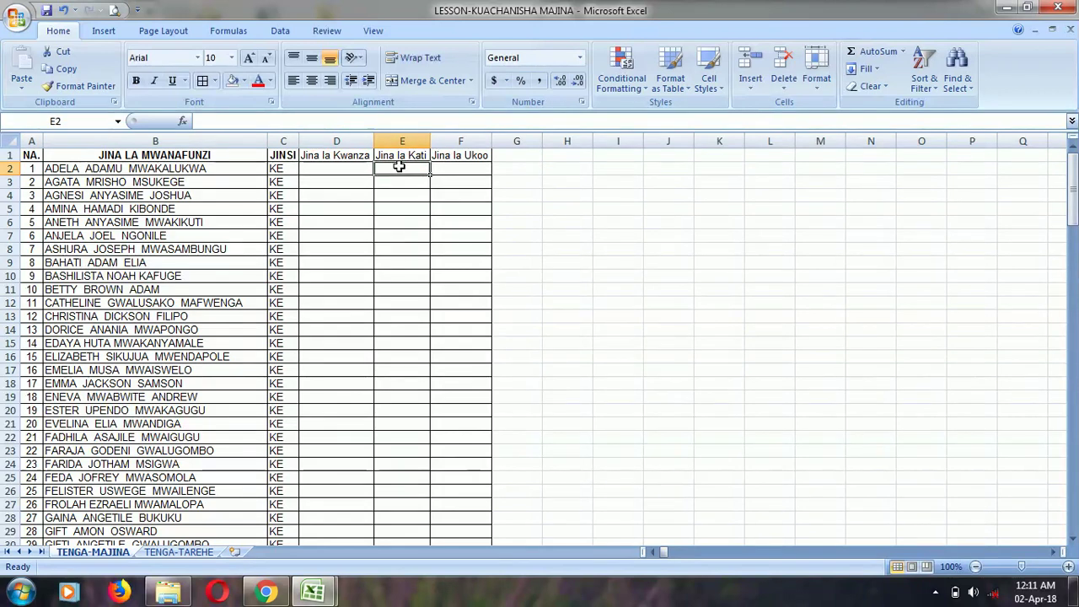
pyautogui.click(459, 168)
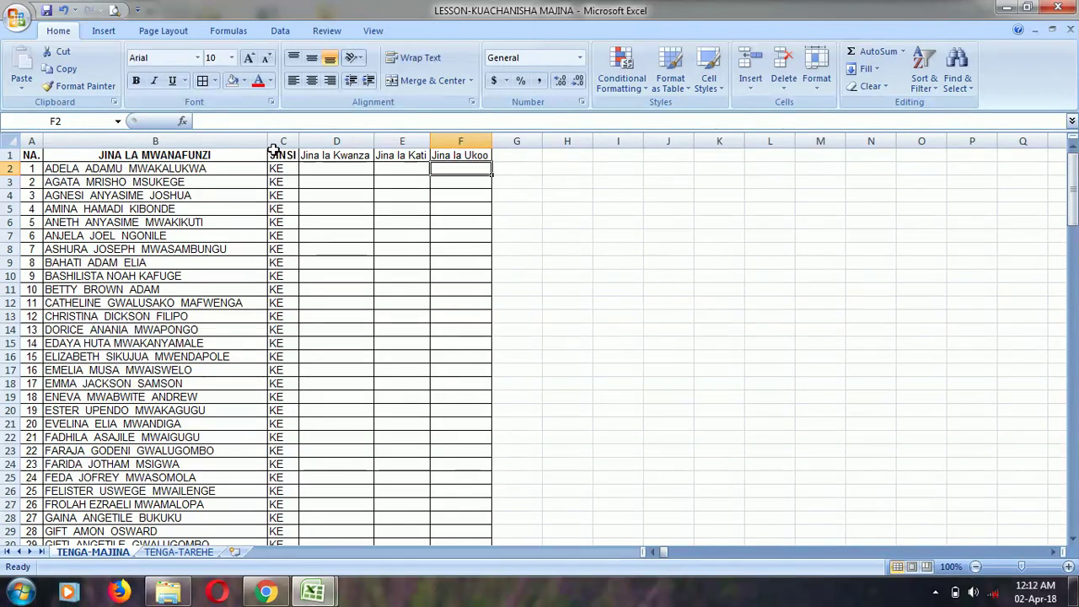
# Step: Select all student names in column B from B2 downward, then return to the sheet's top
pyautogui.click(85, 167)
pyautogui.moveTo(85, 168); pyautogui.dragTo(268, 412)
pyautogui.scroll(-1, 1072, 483)
pyautogui.moveTo(1072, 482); pyautogui.dragTo(1073, 164)
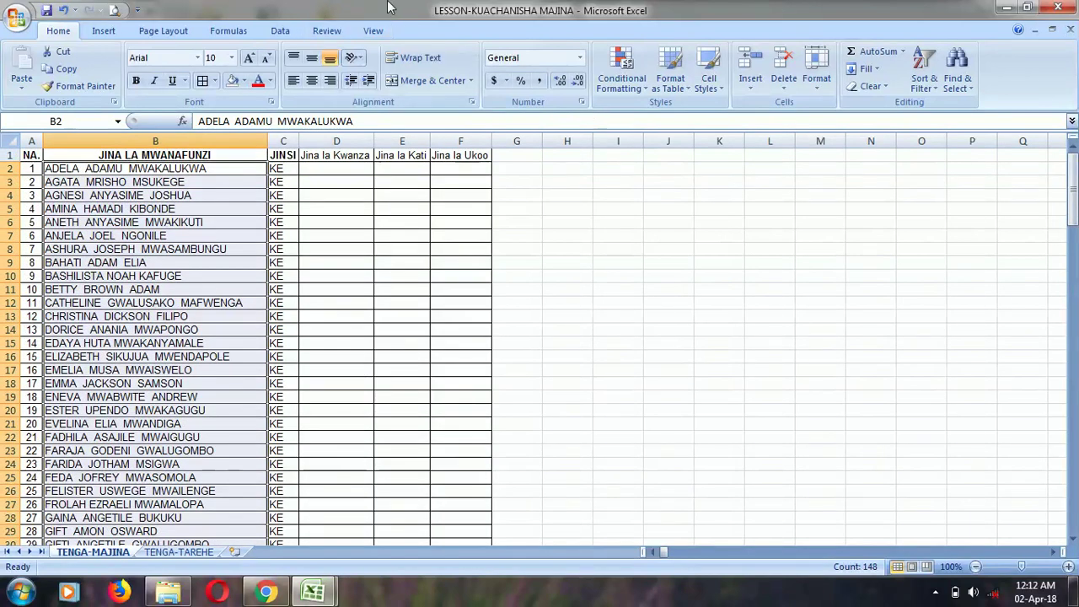
pyautogui.click(283, 32)
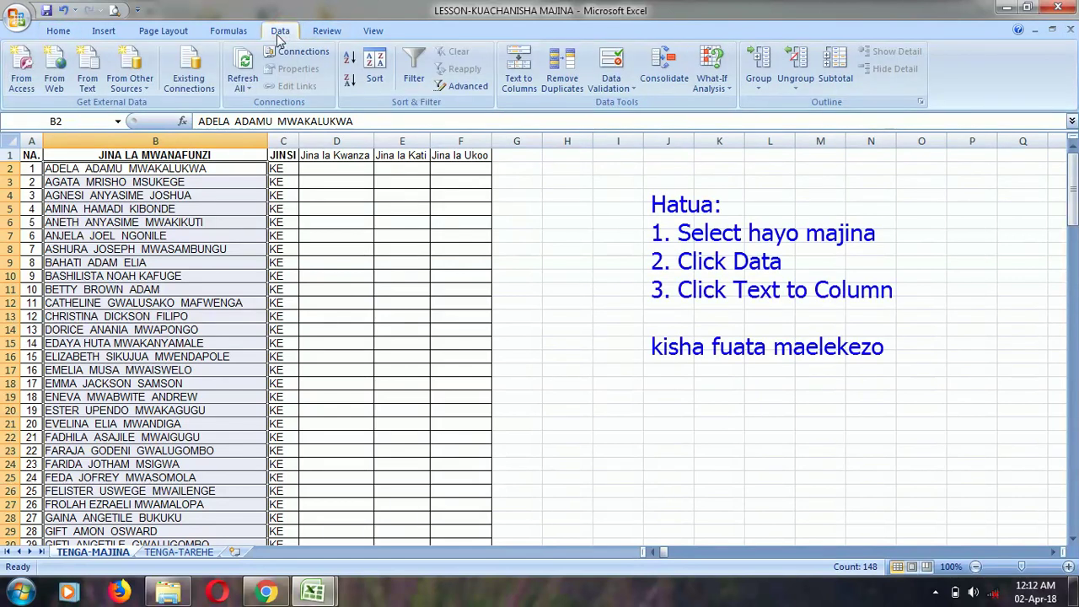
# Step: Launch Text to Columns for the names and keep Delimited as the data type
pyautogui.click(521, 83)
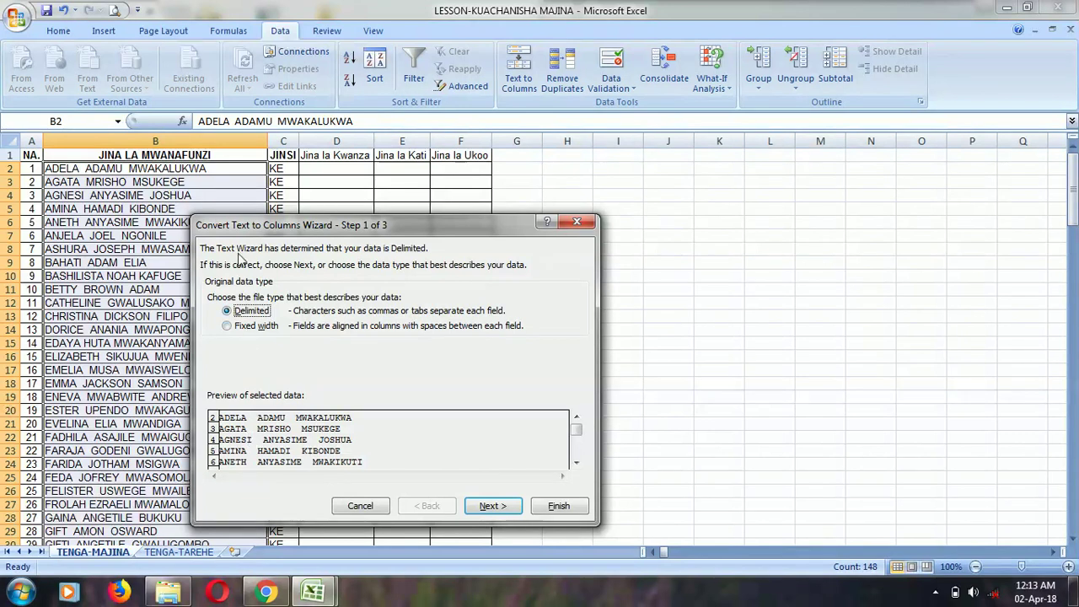
pyautogui.click(486, 508)
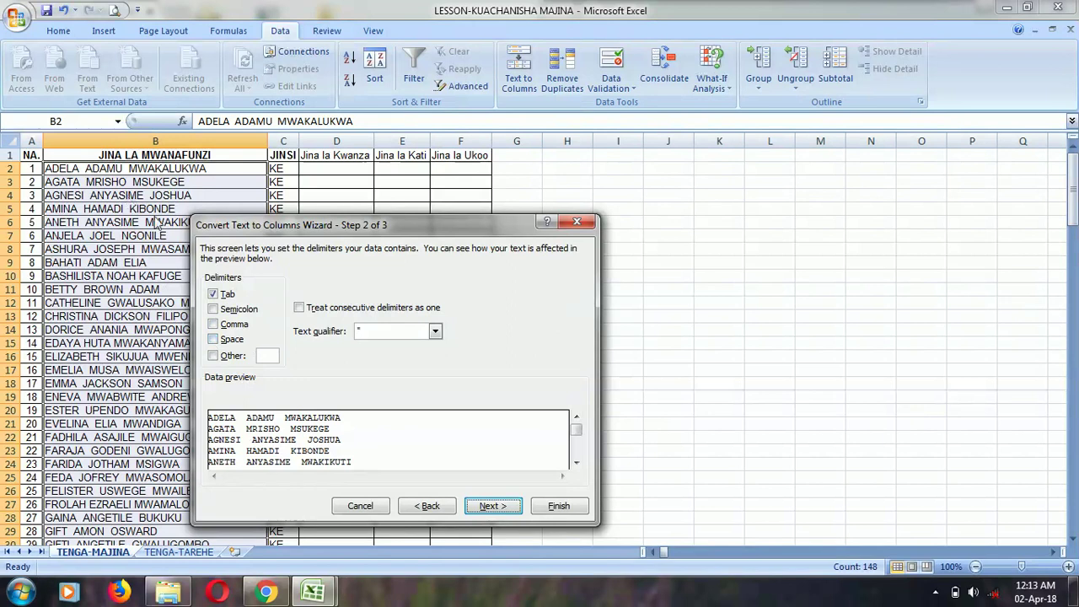
# Step: Use Space as the only delimiter, clearing Tab, and advance to Step 3
pyautogui.click(214, 339)
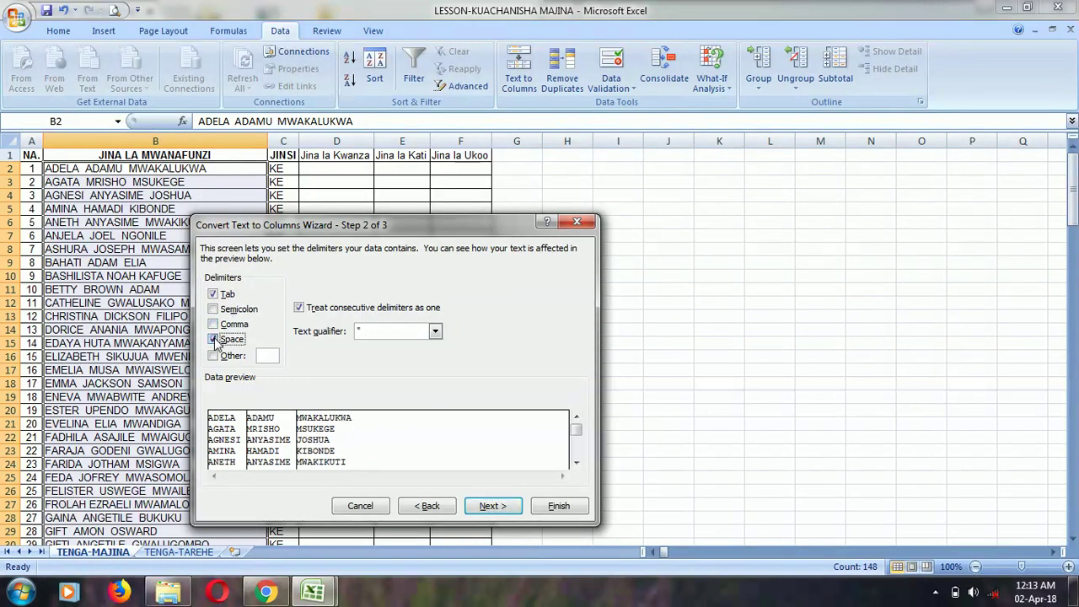
pyautogui.click(215, 295)
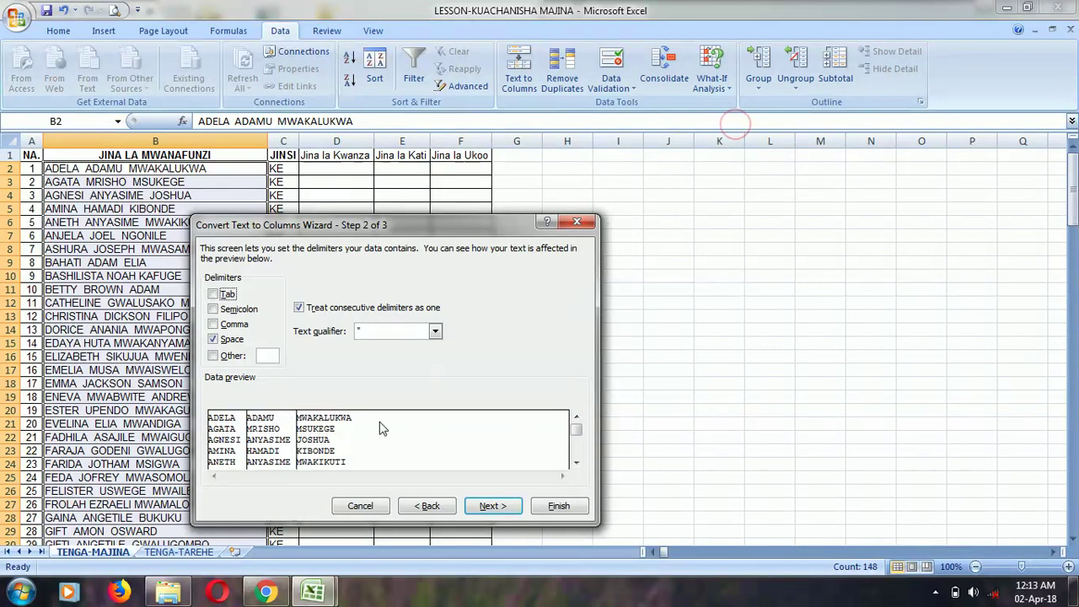
pyautogui.click(491, 507)
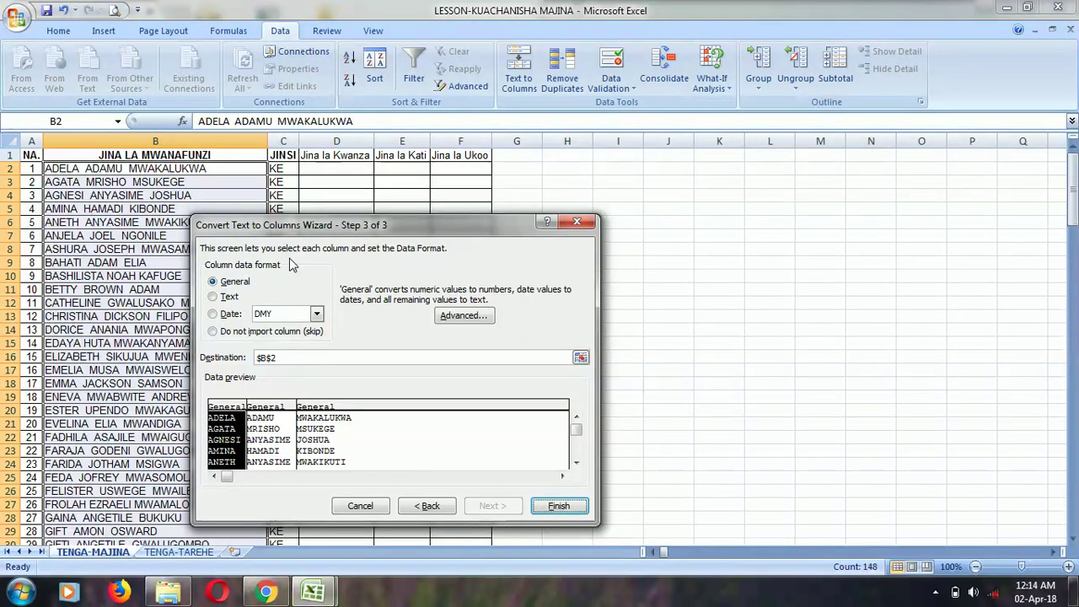
# Step: Inspect the first-name, middle-name and surname columns in the wizard preview
pyautogui.click(273, 451)
pyautogui.click(319, 441)
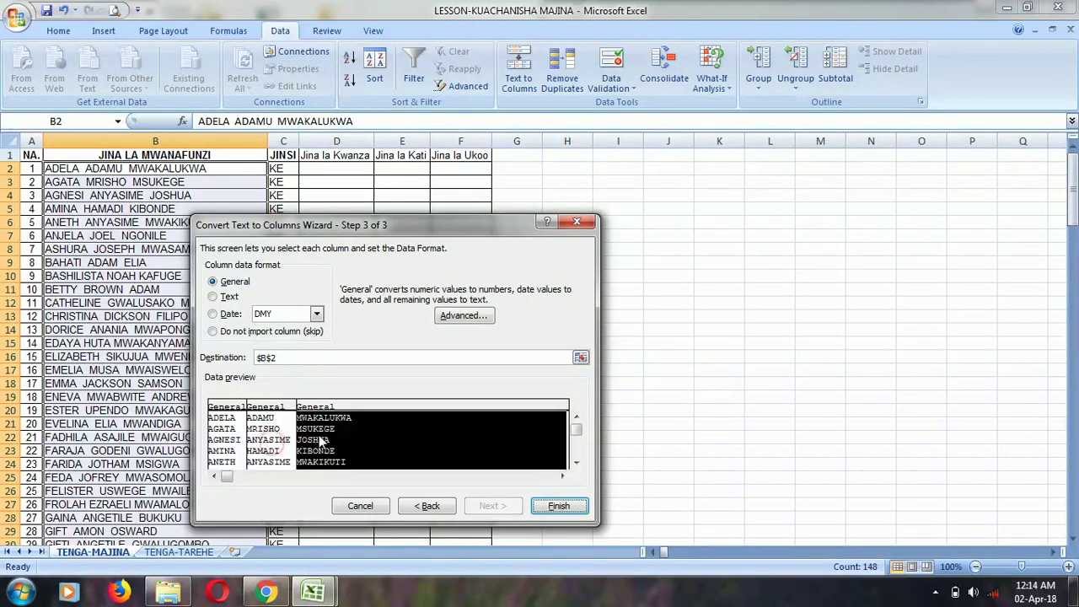
pyautogui.click(222, 428)
pyautogui.click(257, 434)
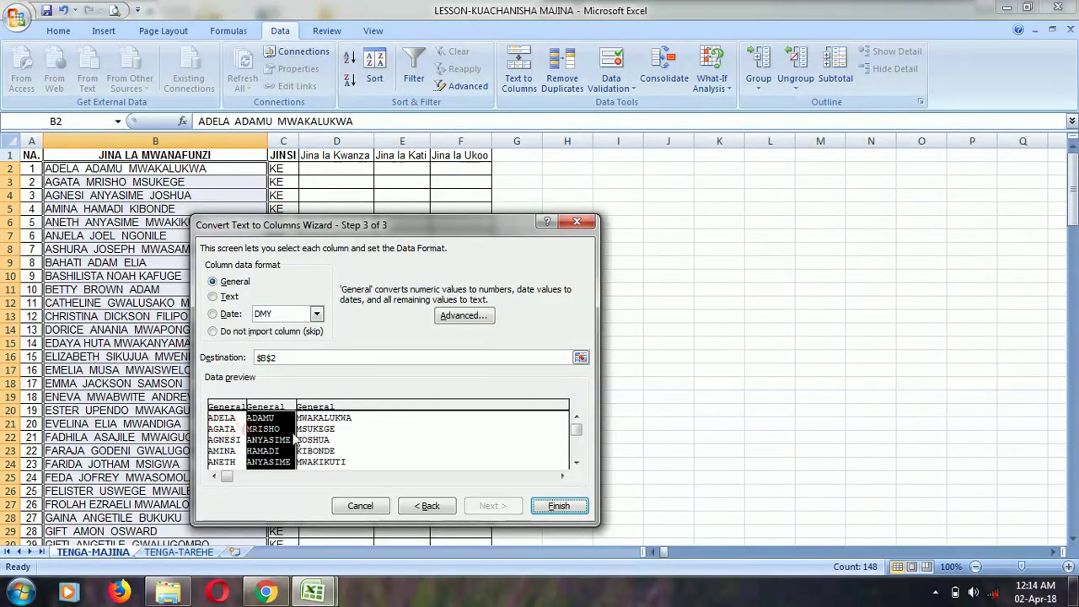
pyautogui.click(316, 440)
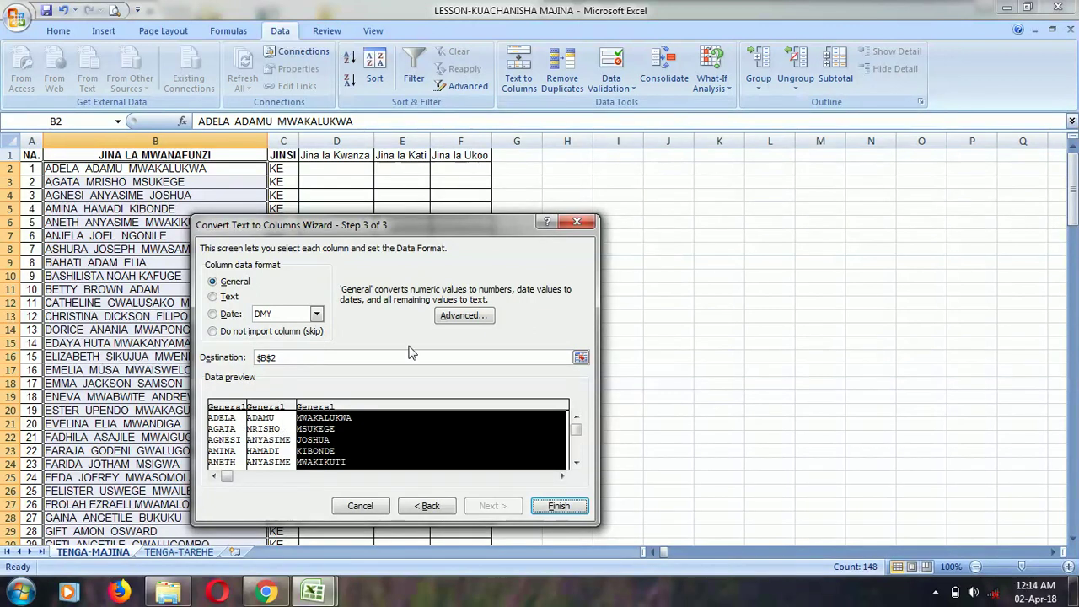
pyautogui.click(240, 434)
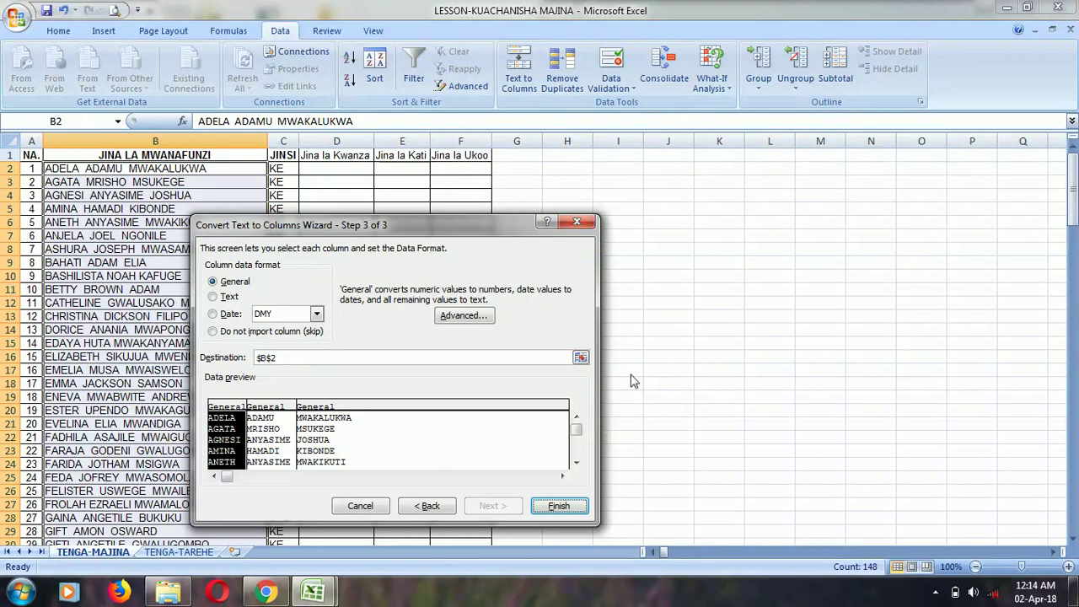
# Step: Set the split destination to D2:F149 and finish the wizard
pyautogui.click(581, 358)
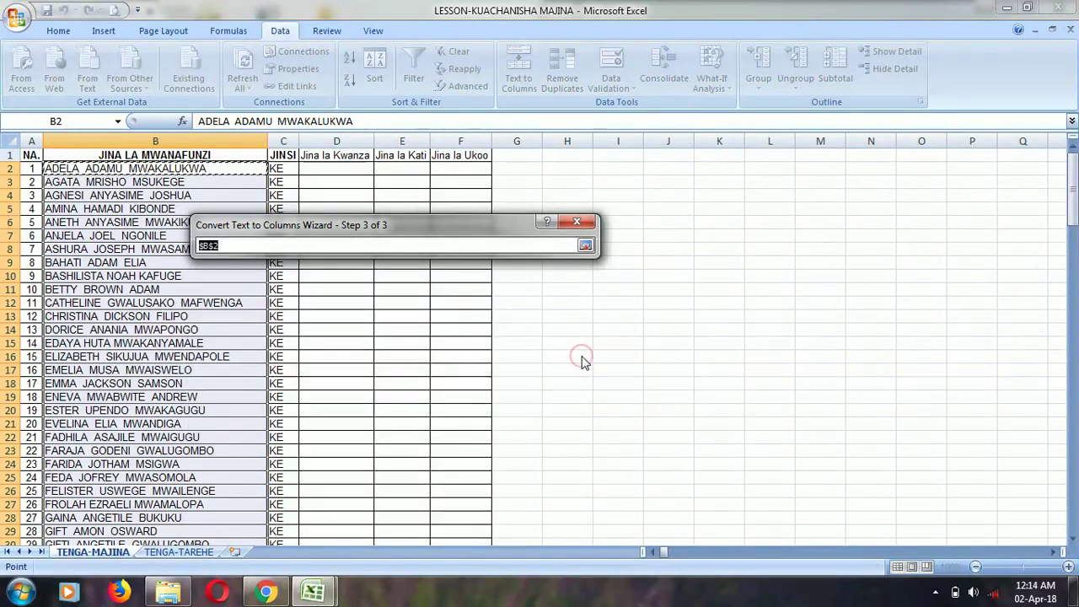
pyautogui.click(321, 169)
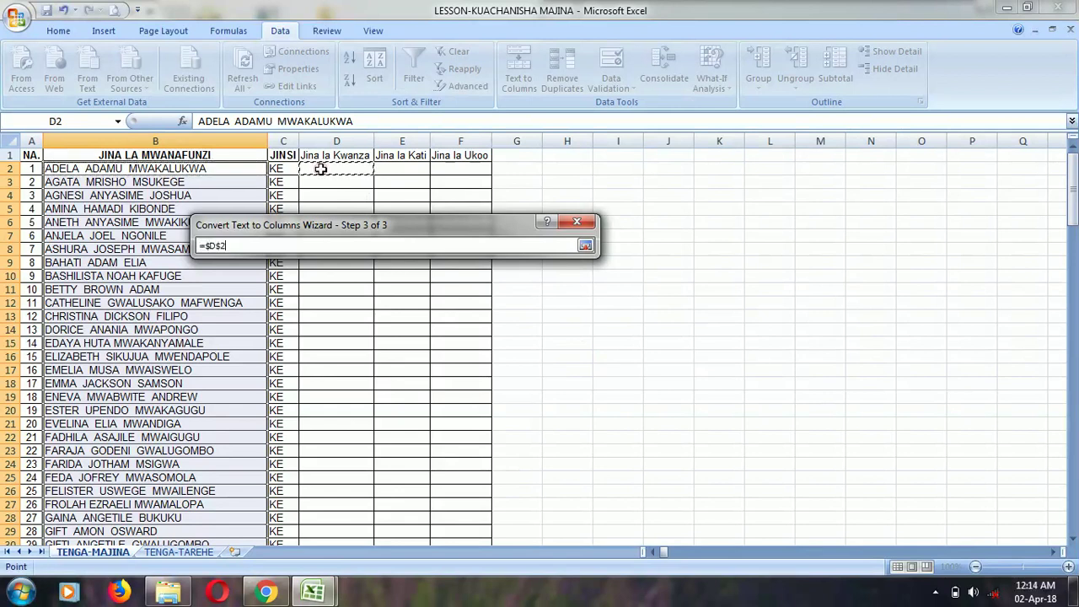
pyautogui.hotkey('shift', 'Right')
pyautogui.hotkey('shift', 'Right')
pyautogui.hotkey('shift', 'Down')
pyautogui.hotkey('shift', 'Down')
pyautogui.hotkey('shift', 'Down')
pyautogui.hotkey('shift', 'Down')
pyautogui.hotkey('shift', 'Down')
pyautogui.hotkey('shift', 'Down')
pyautogui.hotkey('shift', 'Down')
pyautogui.hotkey('shift', 'Down')
pyautogui.hotkey('shift', 'Down')
pyautogui.hotkey('shift', 'Down')
pyautogui.hotkey('shift', 'Down')
pyautogui.hotkey('shift', 'Down')
pyautogui.hotkey('shift', 'Down')
pyautogui.hotkey('shift', 'Down')
pyautogui.hotkey('shift', 'Down')
pyautogui.hotkey('shift', 'Down')
pyautogui.hotkey('shift', 'Down')
pyautogui.hotkey('shift', 'Down')
pyautogui.hotkey('shift', 'Down')
pyautogui.hotkey('shift', 'Down')
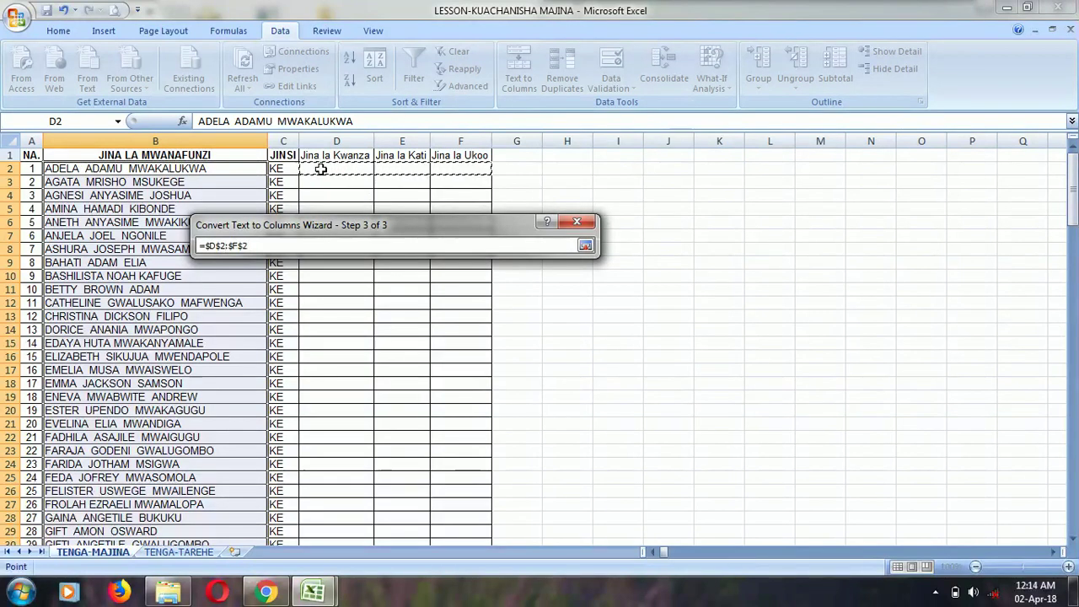
pyautogui.hotkey('shift', 'Down')
pyautogui.hotkey('shift', 'Down')
pyautogui.hotkey('shift', 'Down')
pyautogui.hotkey('shift', 'Down')
pyautogui.hotkey('shift', 'Down')
pyautogui.hotkey('shift', 'Down')
pyautogui.hotkey('shift', 'Down')
pyautogui.hotkey('shift', 'Down')
pyautogui.hotkey('shift', 'Down')
pyautogui.hotkey('shift', 'Down')
pyautogui.hotkey('shift', 'Down')
pyautogui.hotkey('shift', 'Down')
pyautogui.hotkey('shift', 'Down')
pyautogui.hotkey('shift', 'Down')
pyautogui.hotkey('shift', 'Down')
pyautogui.hotkey('shift', 'Down')
pyautogui.hotkey('shift', 'Down')
pyautogui.hotkey('shift', 'Down')
pyautogui.hotkey('shift', 'Down')
pyautogui.hotkey('shift', 'Down')
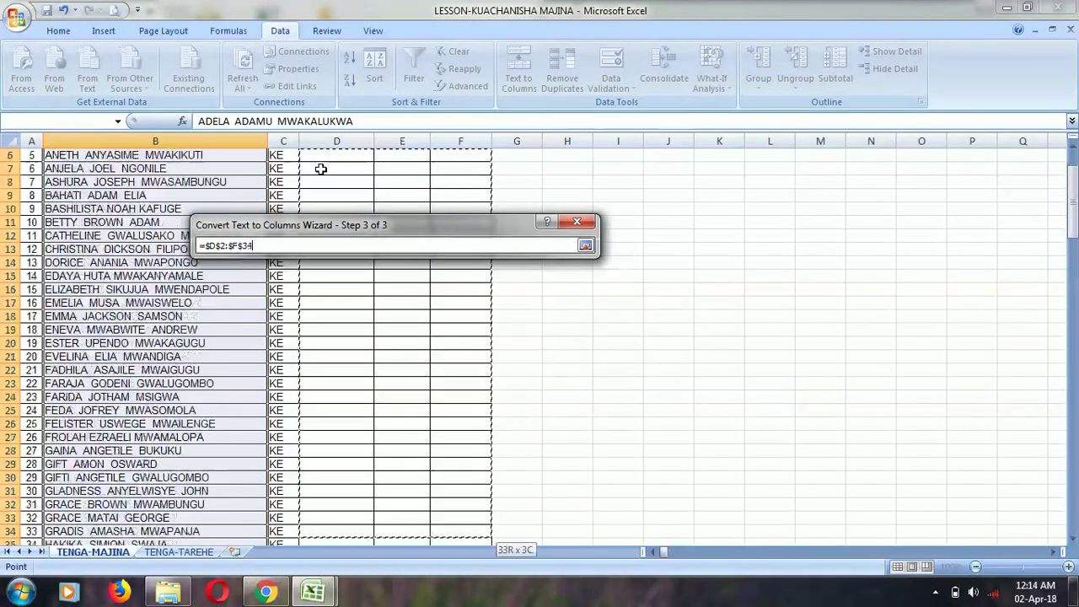
pyautogui.hotkey('shift', 'Down')
pyautogui.hotkey('shift', 'Down')
pyautogui.hotkey('shift', 'Down')
pyautogui.hotkey('shift', 'Down')
pyautogui.hotkey('shift', 'Down')
pyautogui.hotkey('shift', 'Down')
pyautogui.hotkey('shift', 'Down')
pyautogui.hotkey('shift', 'Down')
pyautogui.hotkey('shift', 'Down')
pyautogui.hotkey('shift', 'Down')
pyautogui.hotkey('shift', 'Down')
pyautogui.hotkey('shift', 'Down')
pyautogui.hotkey('shift', 'Down')
pyautogui.hotkey('shift', 'Down')
pyautogui.hotkey('shift', 'Down')
pyautogui.hotkey('shift', 'Down')
pyautogui.hotkey('shift', 'Down')
pyautogui.hotkey('shift', 'Down')
pyautogui.hotkey('shift', 'Down')
pyautogui.hotkey('shift', 'Down')
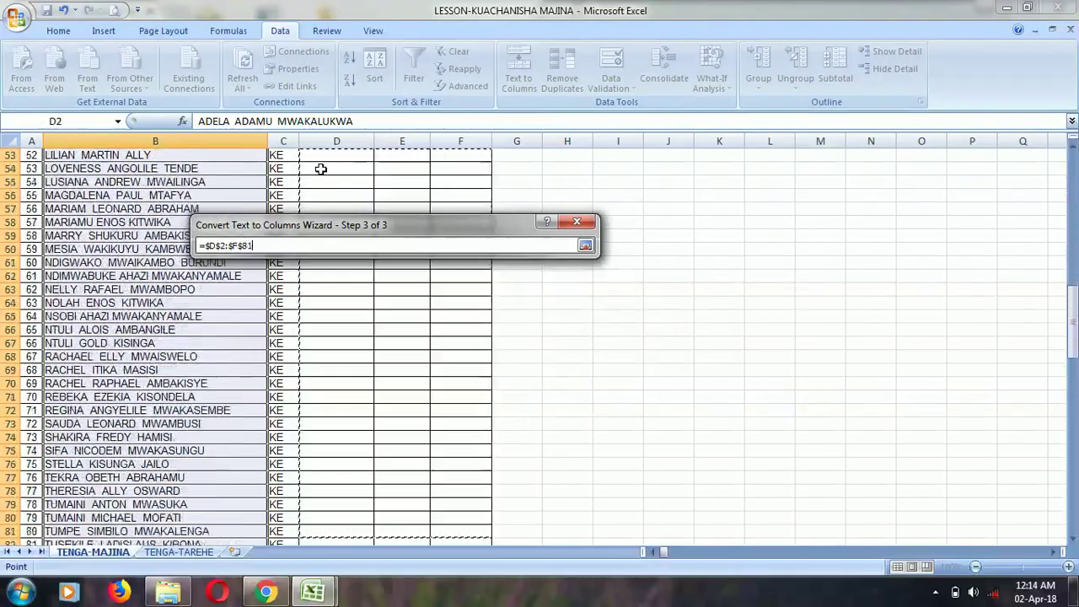
pyautogui.hotkey('shift', 'Down')
pyautogui.hotkey('shift', 'Down')
pyautogui.hotkey('shift', 'Down')
pyautogui.hotkey('shift', 'Down')
pyautogui.hotkey('shift', 'Down')
pyautogui.hotkey('shift', 'Down')
pyautogui.hotkey('shift', 'Down')
pyautogui.hotkey('shift', 'Down')
pyautogui.hotkey('shift', 'Down')
pyautogui.hotkey('shift', 'Down')
pyautogui.hotkey('shift', 'Down')
pyautogui.hotkey('shift', 'Down')
pyautogui.hotkey('shift', 'Down')
pyautogui.hotkey('shift', 'Down')
pyautogui.hotkey('shift', 'Down')
pyautogui.hotkey('shift', 'Down')
pyautogui.hotkey('shift', 'Down')
pyautogui.hotkey('shift', 'Down')
pyautogui.hotkey('shift', 'Down')
pyautogui.hotkey('shift', 'Down')
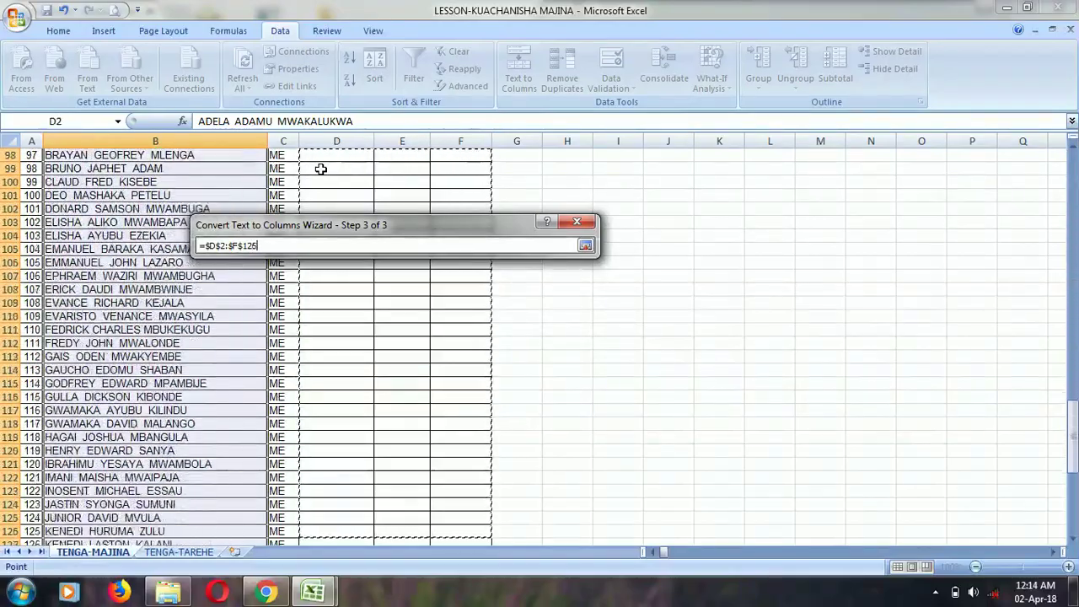
pyautogui.hotkey('shift', 'Up')
pyautogui.hotkey('shift', 'Up')
pyautogui.hotkey('shift', 'Up')
pyautogui.hotkey('shift', 'Up')
pyautogui.hotkey('shift', 'Up')
pyautogui.hotkey('shift', 'Up')
pyautogui.hotkey('shift', 'Up')
pyautogui.hotkey('shift', 'Up')
pyautogui.hotkey('shift', 'Up')
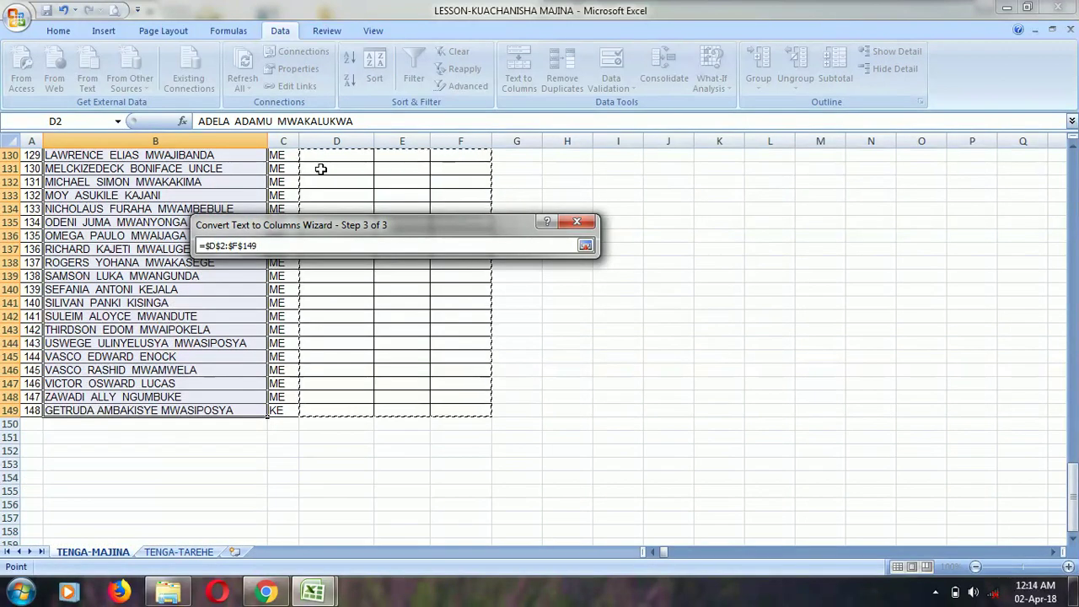
pyautogui.click(586, 245)
pyautogui.click(559, 505)
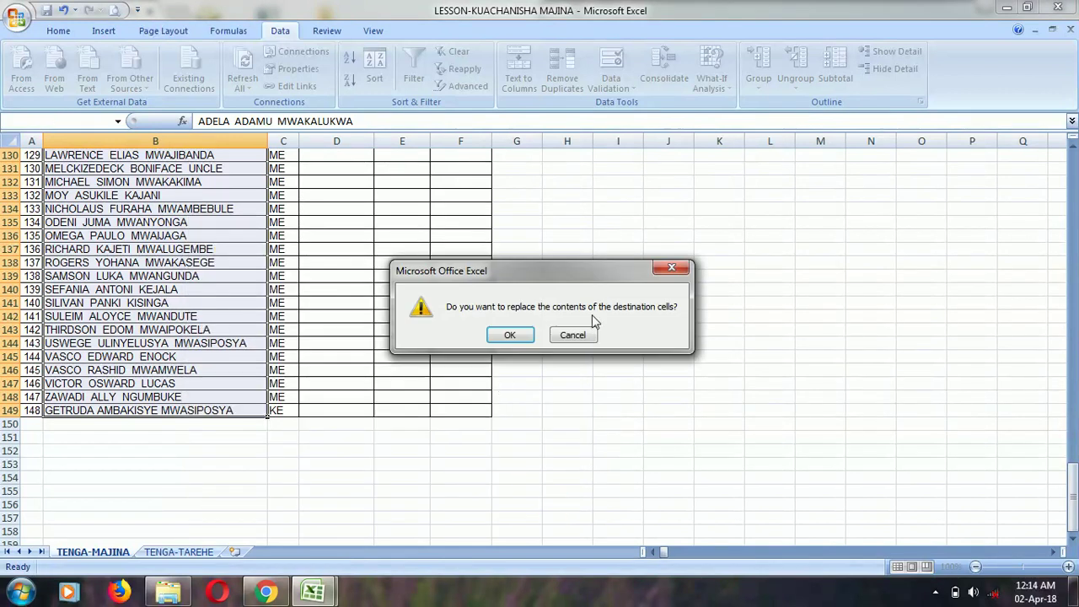
# Step: Confirm replacing the destination cells and AutoFit columns D:F to the names
pyautogui.click(512, 335)
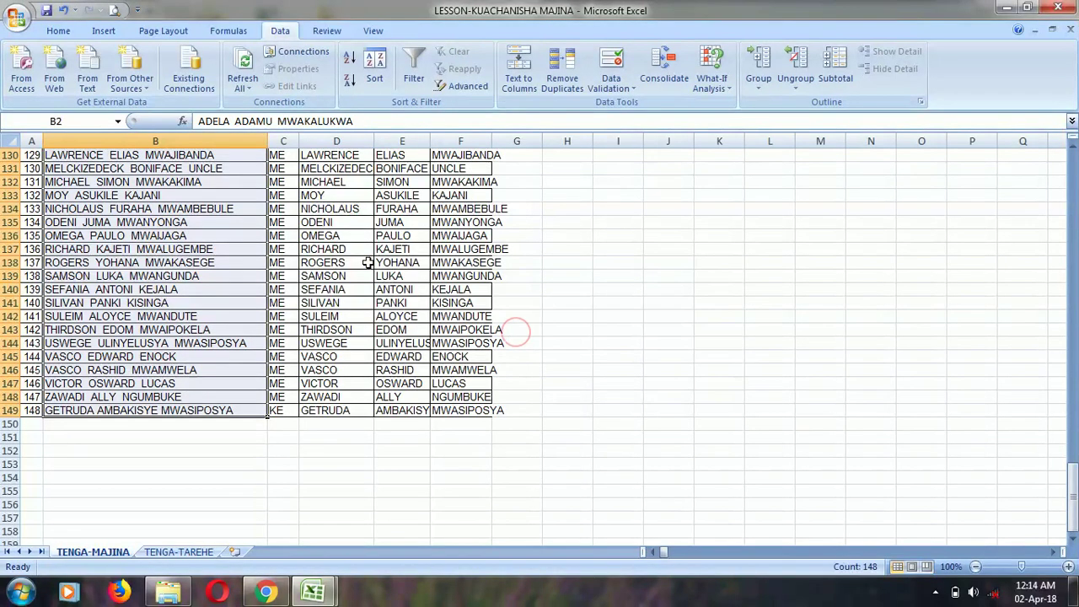
pyautogui.moveTo(318, 143); pyautogui.dragTo(460, 145)
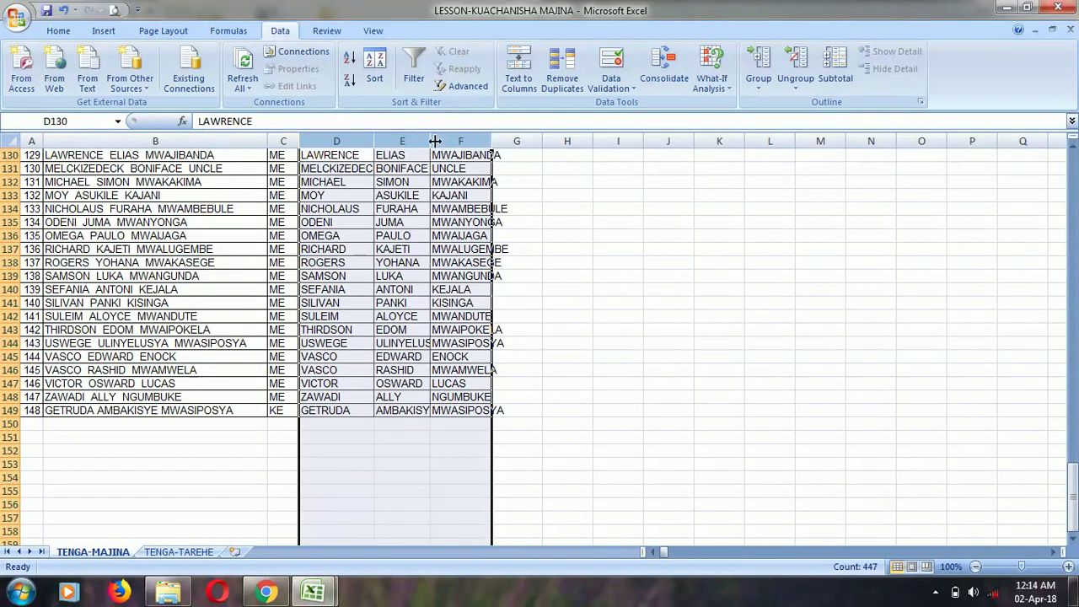
pyautogui.doubleClick(432, 141)
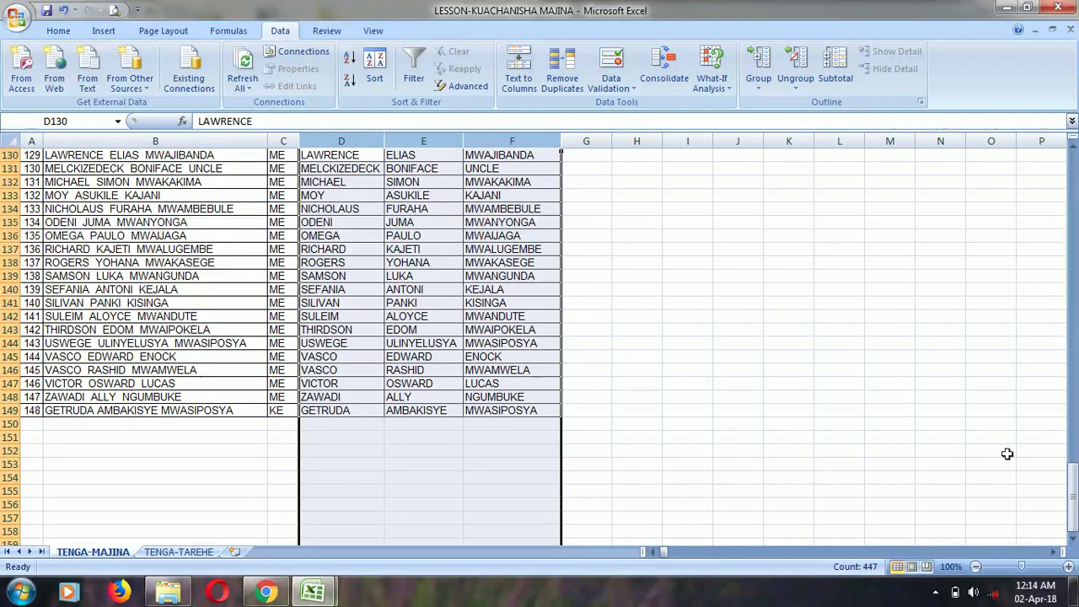
pyautogui.moveTo(1066, 482); pyautogui.dragTo(1052, 183)
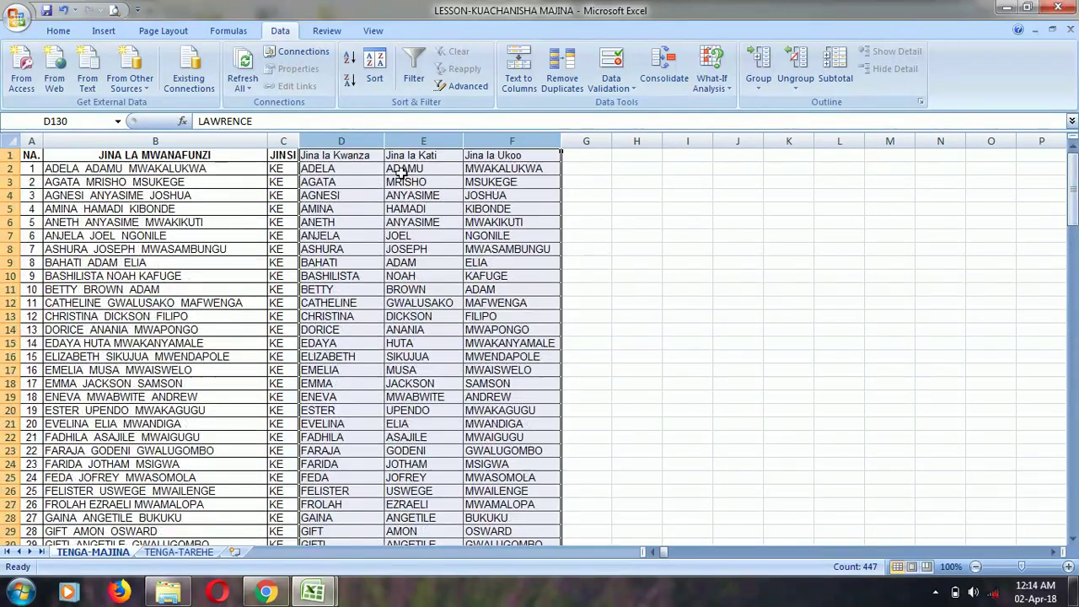
pyautogui.click(314, 166)
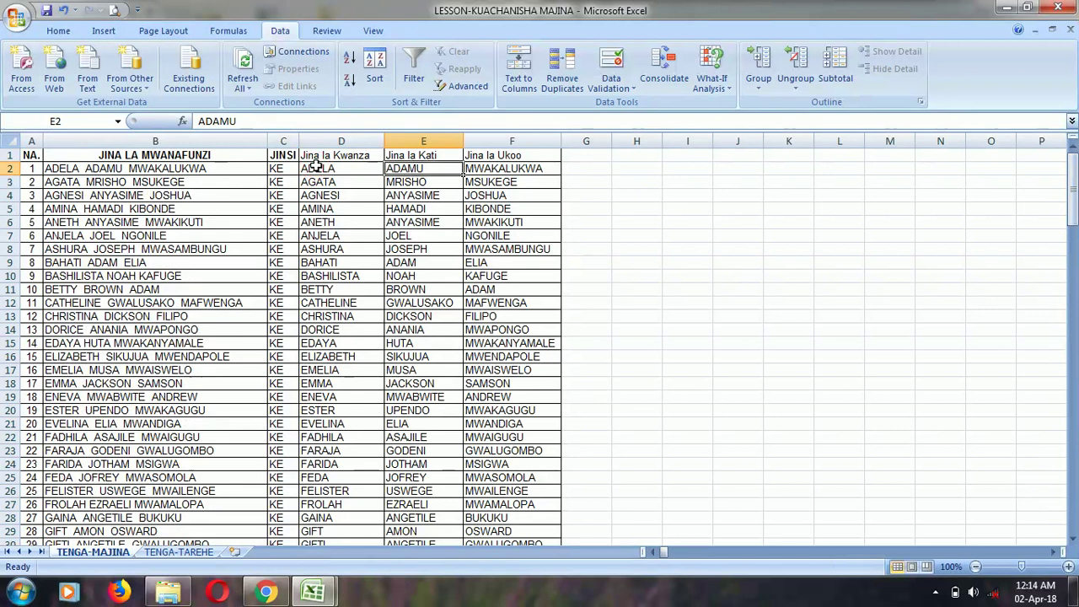
pyautogui.press('Right')
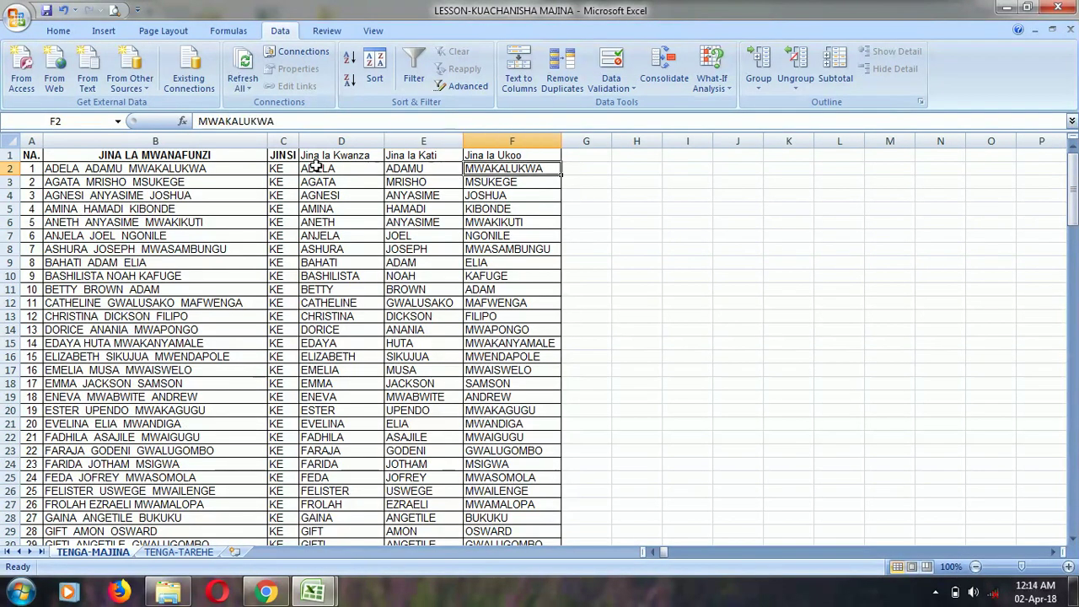
pyautogui.click(352, 169)
pyautogui.click(406, 169)
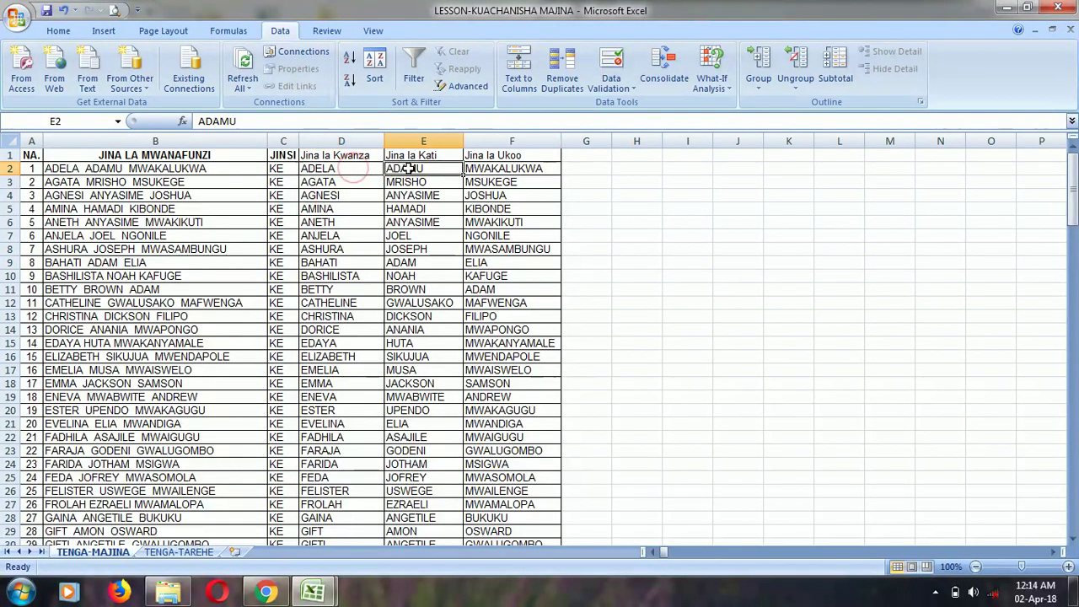
pyautogui.click(484, 168)
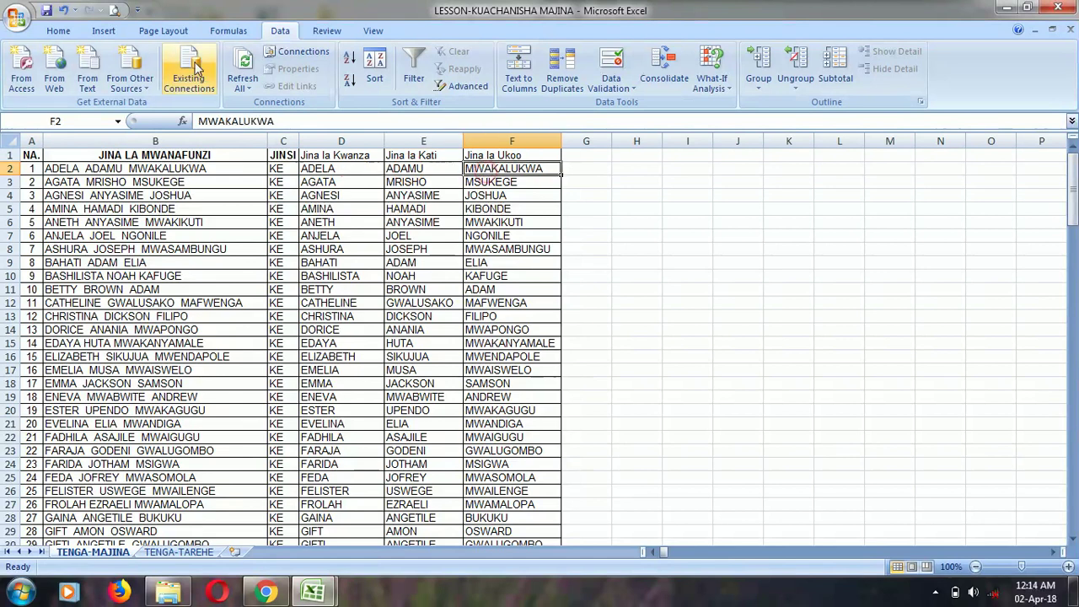
pyautogui.click(46, 10)
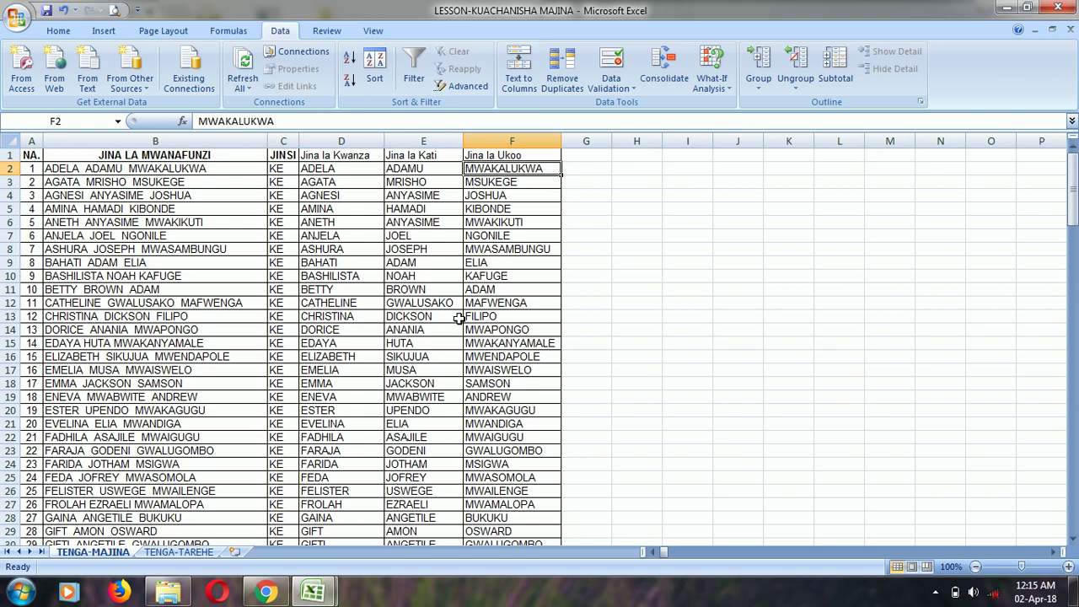
pyautogui.click(178, 551)
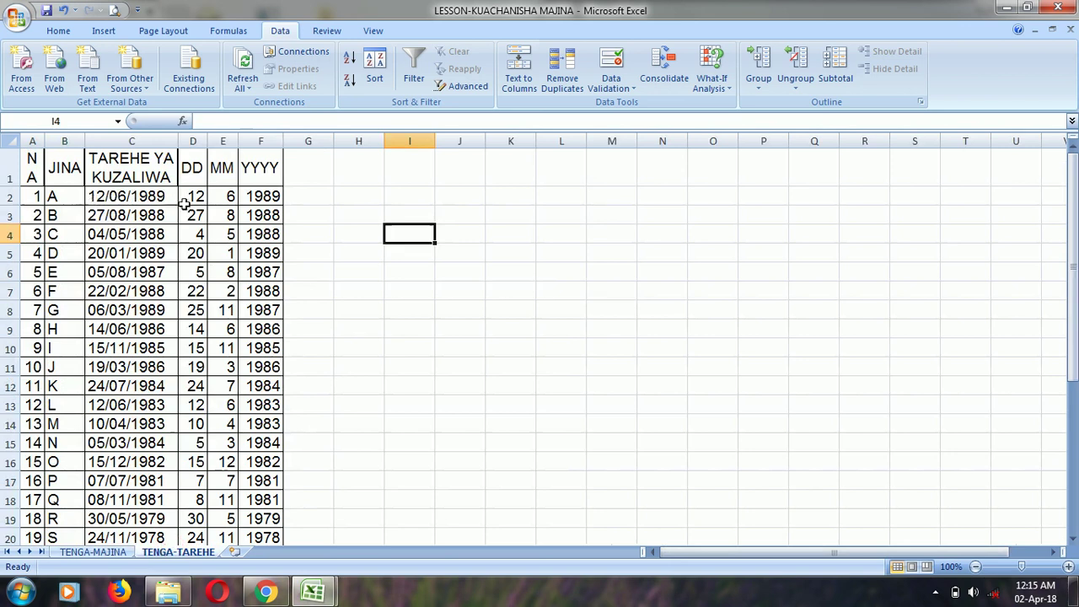
# Step: Inspect the date 12/06/1989 and its split values, then delete columns D through F
pyautogui.click(100, 197)
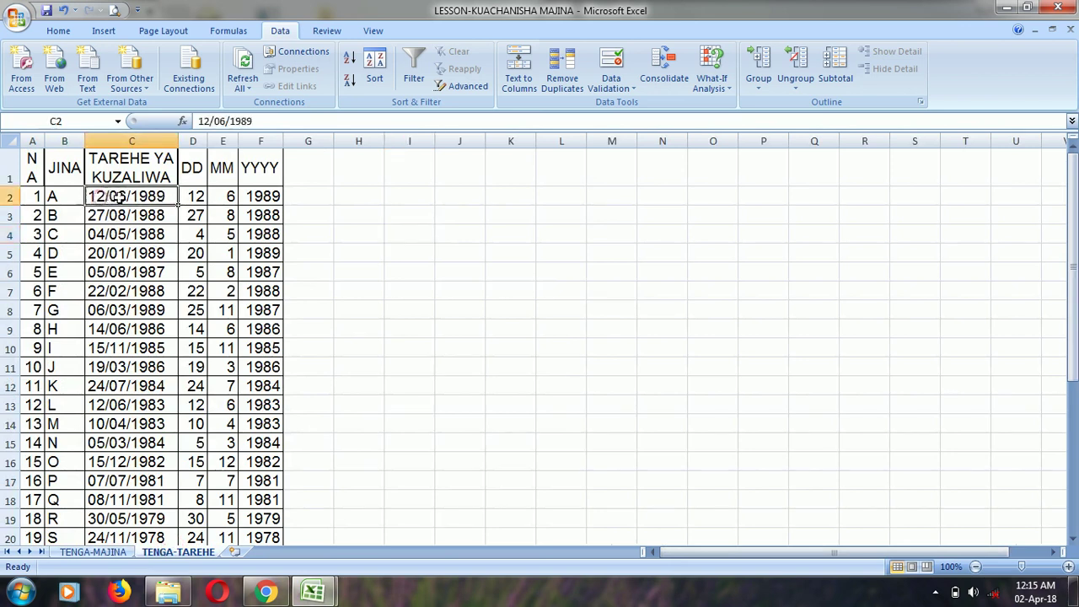
pyautogui.click(201, 197)
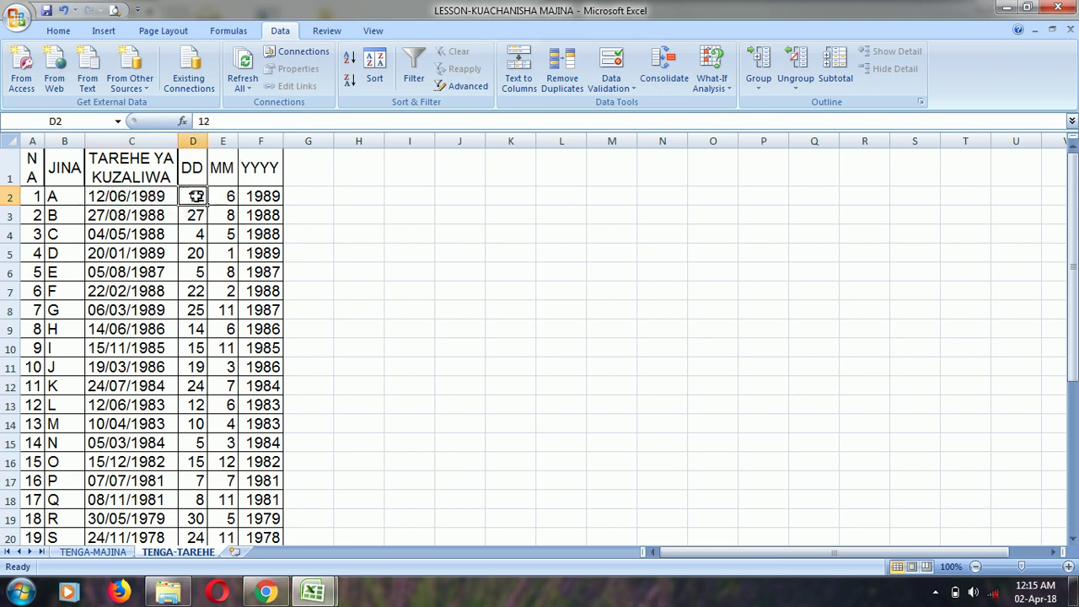
pyautogui.click(225, 196)
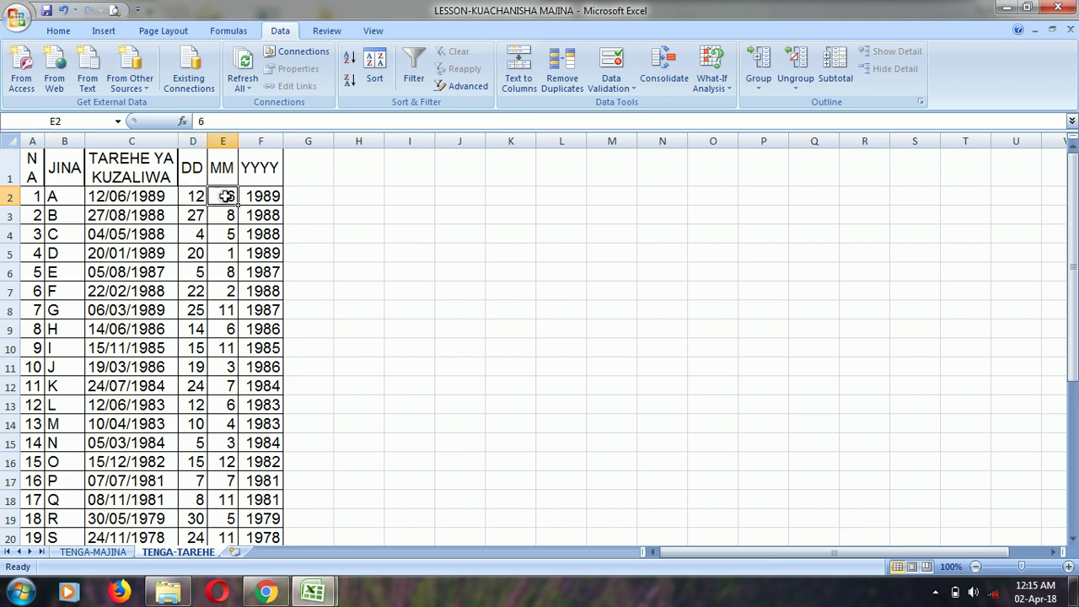
pyautogui.click(262, 196)
pyautogui.moveTo(193, 141); pyautogui.dragTo(261, 140)
pyautogui.rightClick(261, 140)
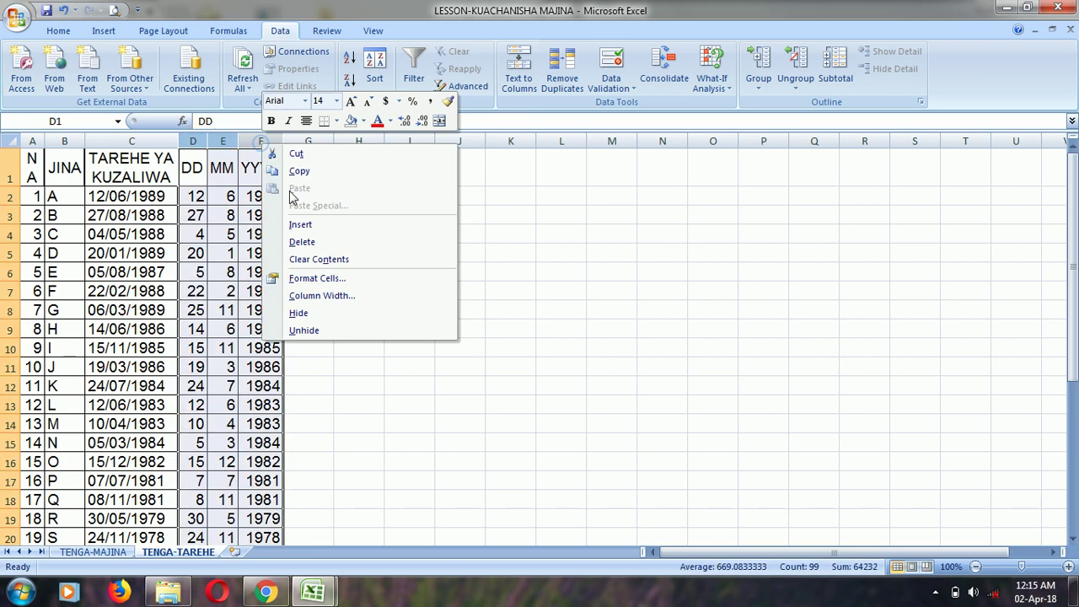
pyautogui.click(302, 239)
# Step: Enter the headers DD, MM and YYYY in D1, E1 and F1
pyautogui.click(203, 176)
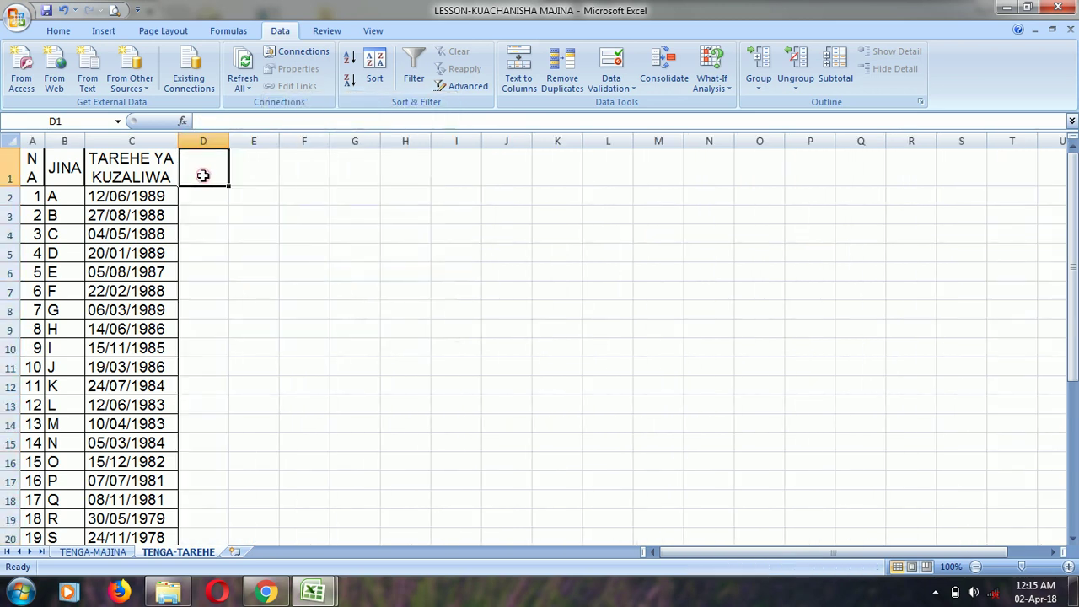
pyautogui.write('DD')
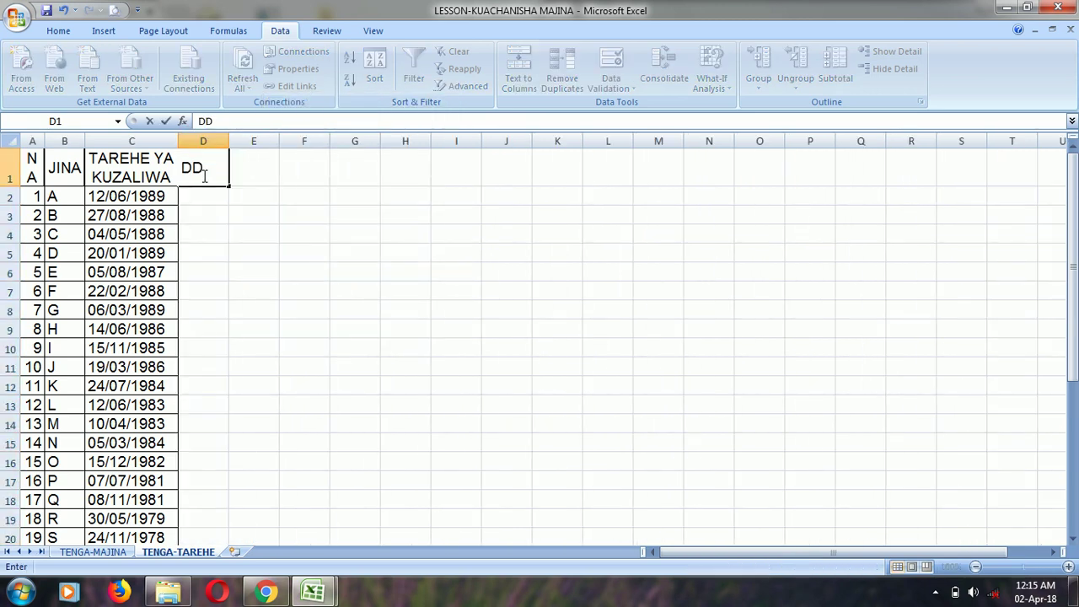
pyautogui.press('Tab')
pyautogui.write('MM')
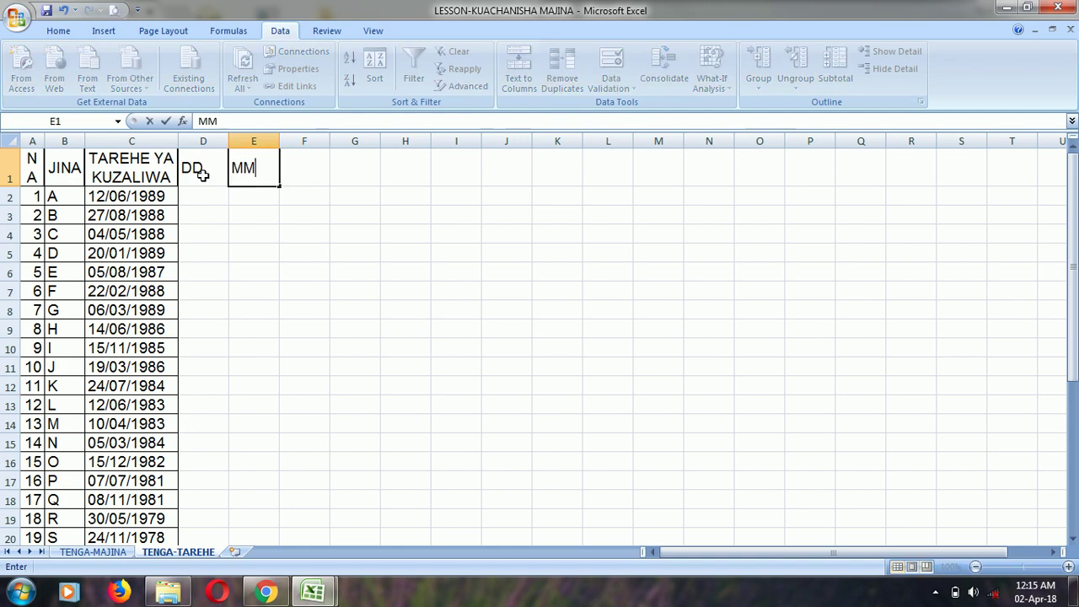
pyautogui.press('Tab')
pyautogui.write('YYYY')
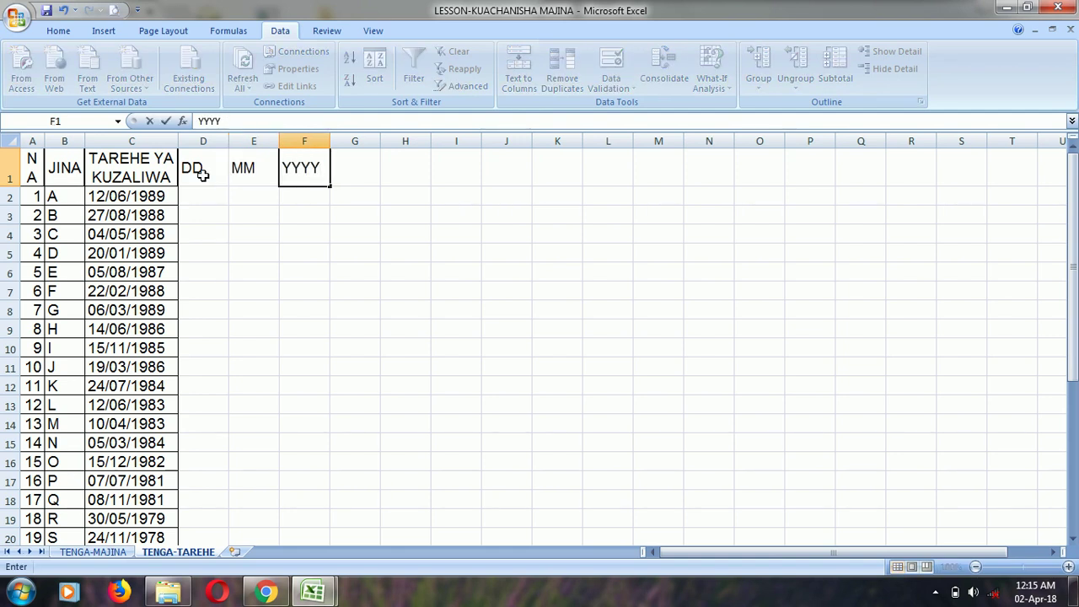
pyautogui.press('Return')
pyautogui.click(114, 195)
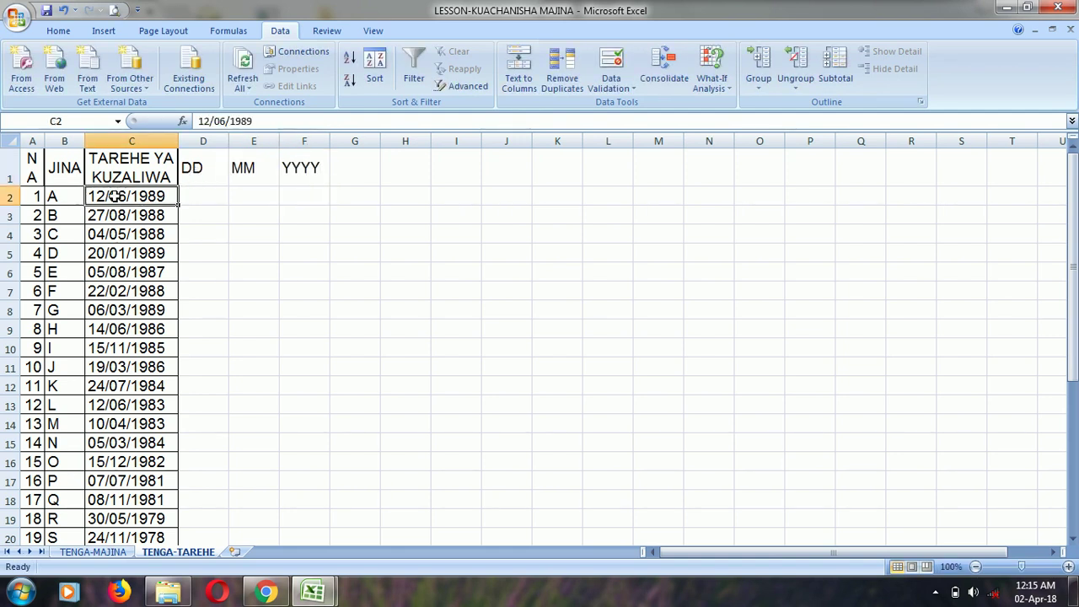
# Step: Select the birth dates in C2:C33 and launch Text to Columns
pyautogui.hotkey('shift', 'Down')
pyautogui.hotkey('shift', 'Down')
pyautogui.hotkey('shift', 'Down')
pyautogui.hotkey('shift', 'Down')
pyautogui.hotkey('shift', 'Down')
pyautogui.hotkey('shift', 'Down')
pyautogui.hotkey('shift', 'Down')
pyautogui.hotkey('shift', 'Down')
pyautogui.hotkey('shift', 'Down')
pyautogui.hotkey('shift', 'Down')
pyautogui.hotkey('shift', 'Down')
pyautogui.hotkey('shift', 'Down')
pyautogui.hotkey('shift', 'Down')
pyautogui.hotkey('shift', 'Down')
pyautogui.hotkey('shift', 'Down')
pyautogui.hotkey('shift', 'Down')
pyautogui.hotkey('shift', 'Down')
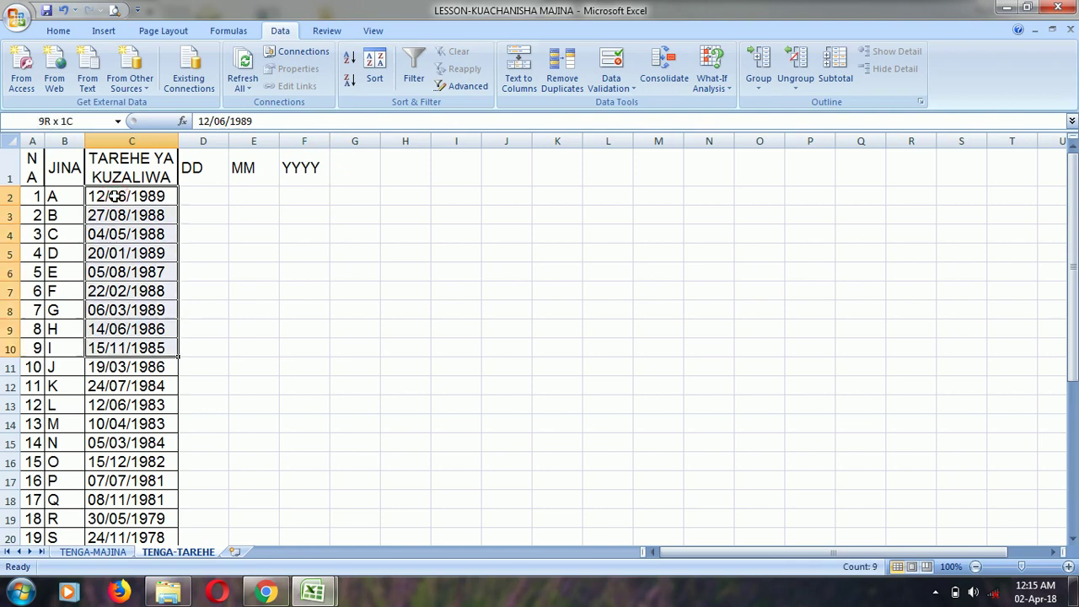
pyautogui.hotkey('shift', 'Down')
pyautogui.hotkey('shift', 'Down')
pyautogui.hotkey('shift', 'Down')
pyautogui.hotkey('shift', 'Down')
pyautogui.hotkey('shift', 'Down')
pyautogui.hotkey('shift', 'Down')
pyautogui.hotkey('shift', 'Down')
pyautogui.hotkey('shift', 'Down')
pyautogui.hotkey('shift', 'Down')
pyautogui.hotkey('shift', 'Down')
pyautogui.hotkey('shift', 'Down')
pyautogui.hotkey('shift', 'Down')
pyautogui.hotkey('shift', 'Down')
pyautogui.hotkey('shift', 'Down')
pyautogui.hotkey('shift', 'Down')
pyautogui.hotkey('shift', 'Down')
pyautogui.hotkey('shift', 'Down')
pyautogui.hotkey('shift', 'Down')
pyautogui.hotkey('shift', 'Down')
pyautogui.hotkey('shift', 'Down')
pyautogui.hotkey('shift', 'Up')
pyautogui.hotkey('shift', 'Up')
pyautogui.hotkey('shift', 'Up')
pyautogui.hotkey('shift', 'Up')
pyautogui.hotkey('shift', 'Up')
pyautogui.hotkey('shift', 'Up')
pyautogui.hotkey('shift', 'Up')
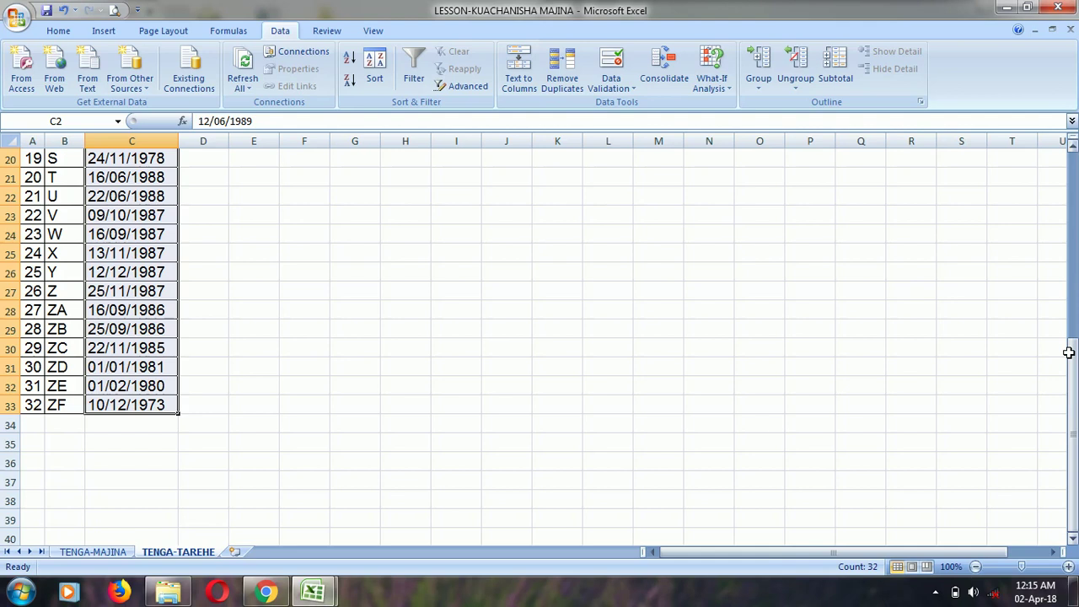
pyautogui.moveTo(1075, 365); pyautogui.dragTo(1073, 358)
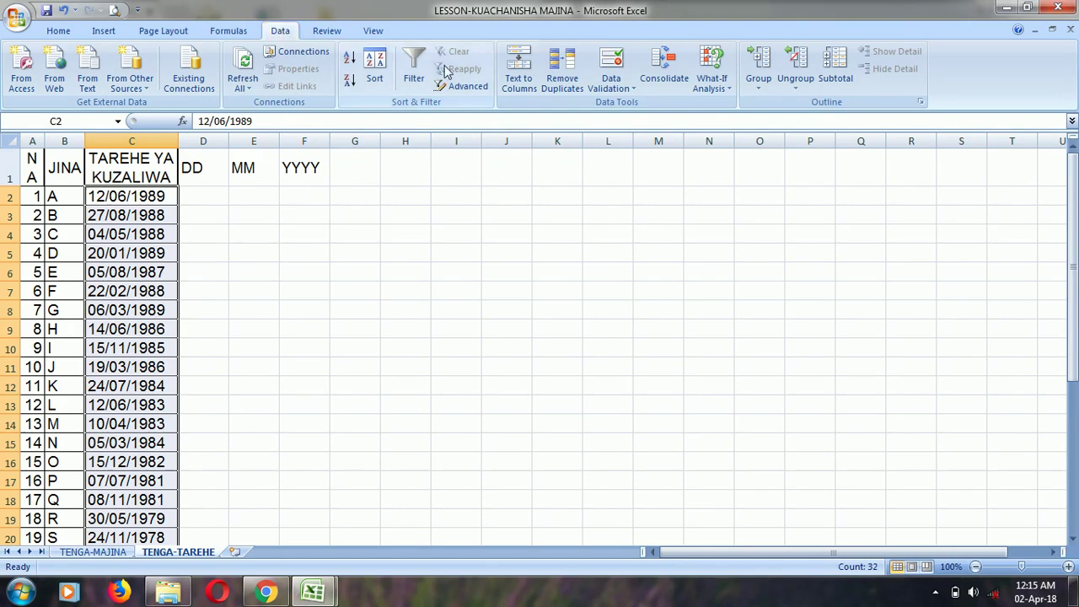
pyautogui.click(523, 84)
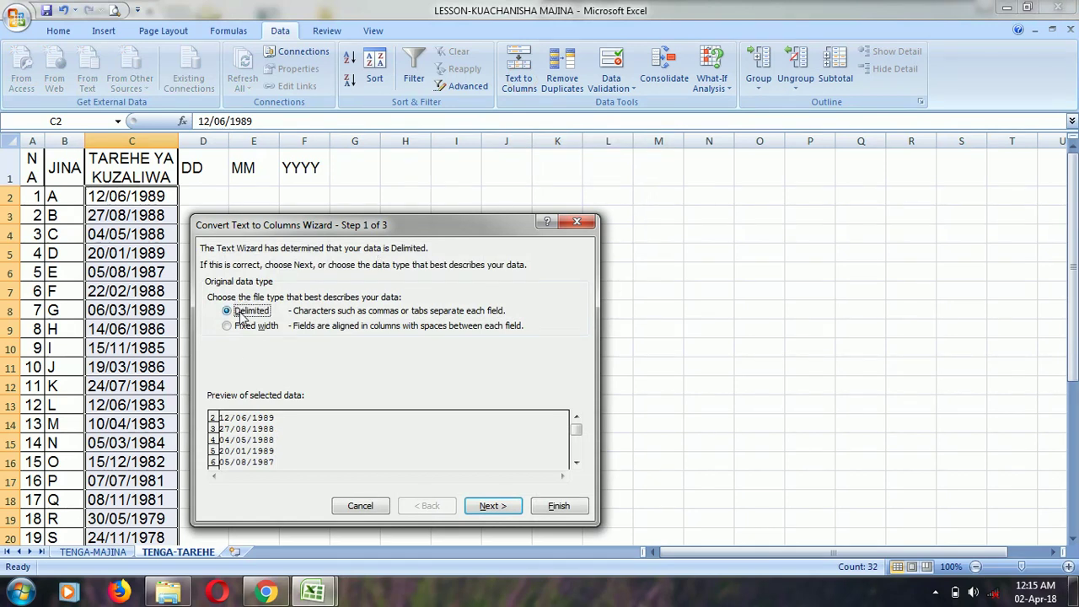
# Step: Make '/' the only delimiter instead of Space, then advance to Step 3
pyautogui.click(490, 506)
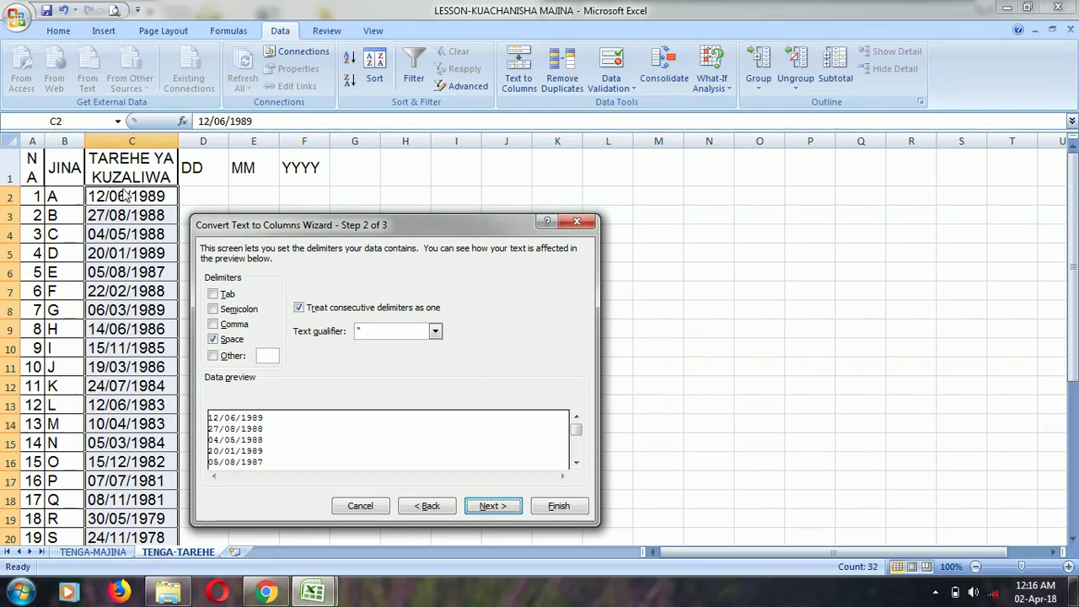
pyautogui.click(213, 339)
pyautogui.click(213, 355)
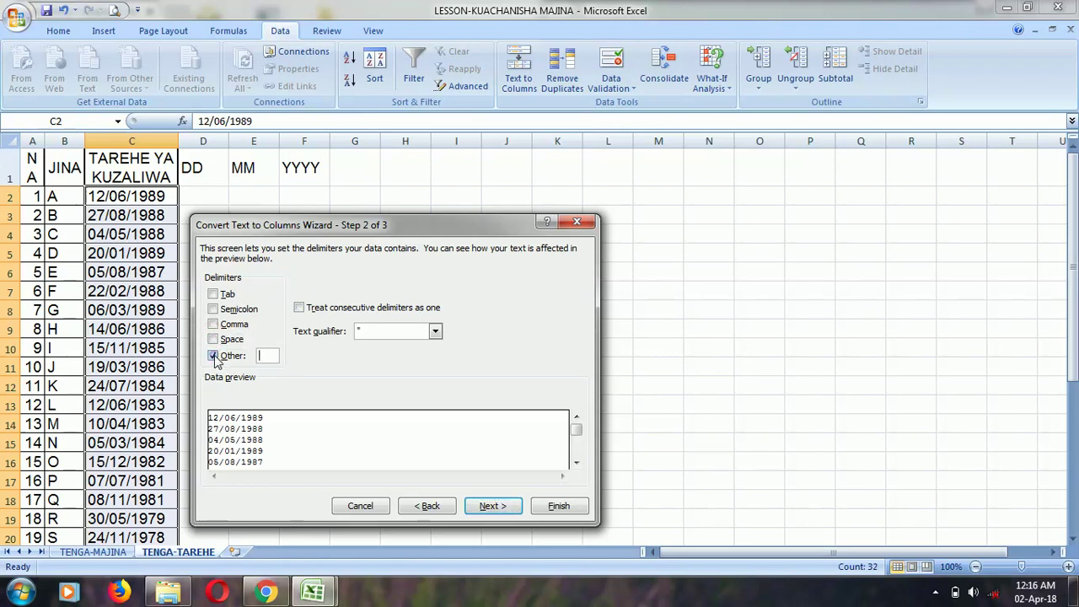
pyautogui.write('/')
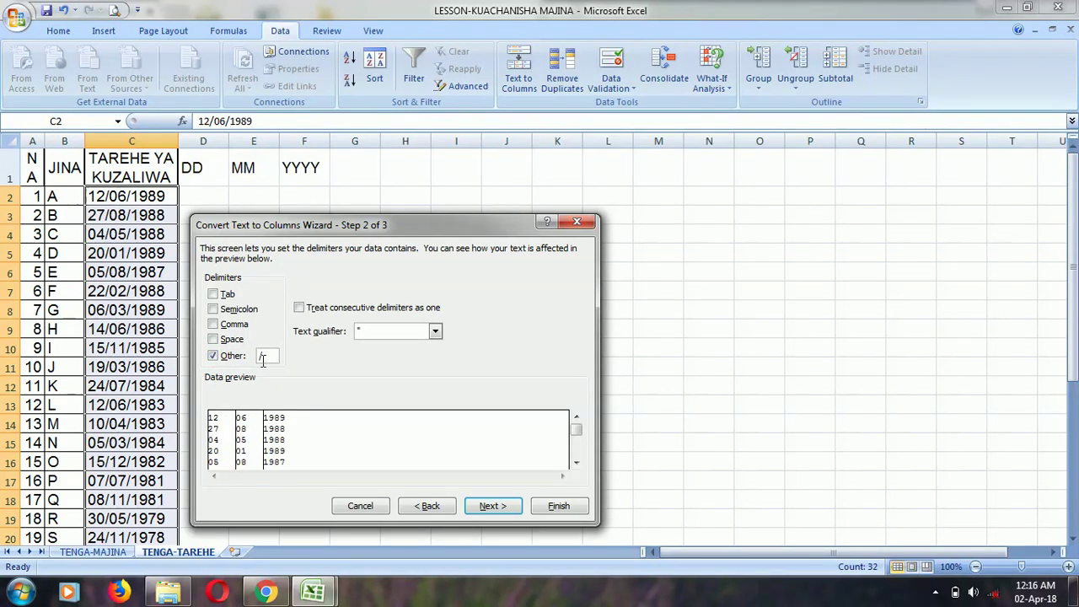
pyautogui.click(494, 507)
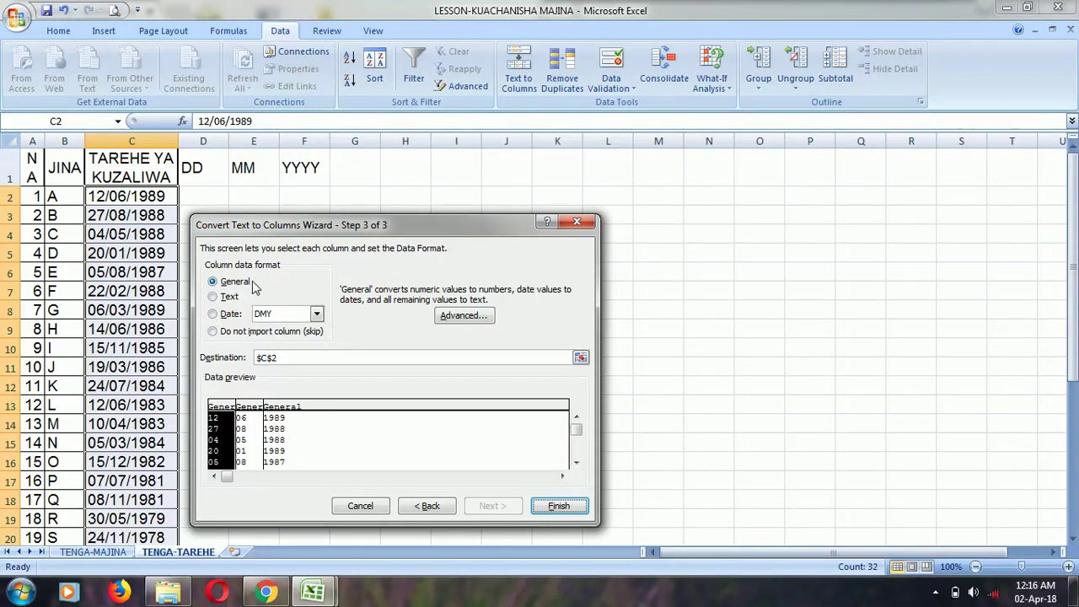
# Step: Set the destination to D2:F33 and finish splitting the dates
pyautogui.click(580, 359)
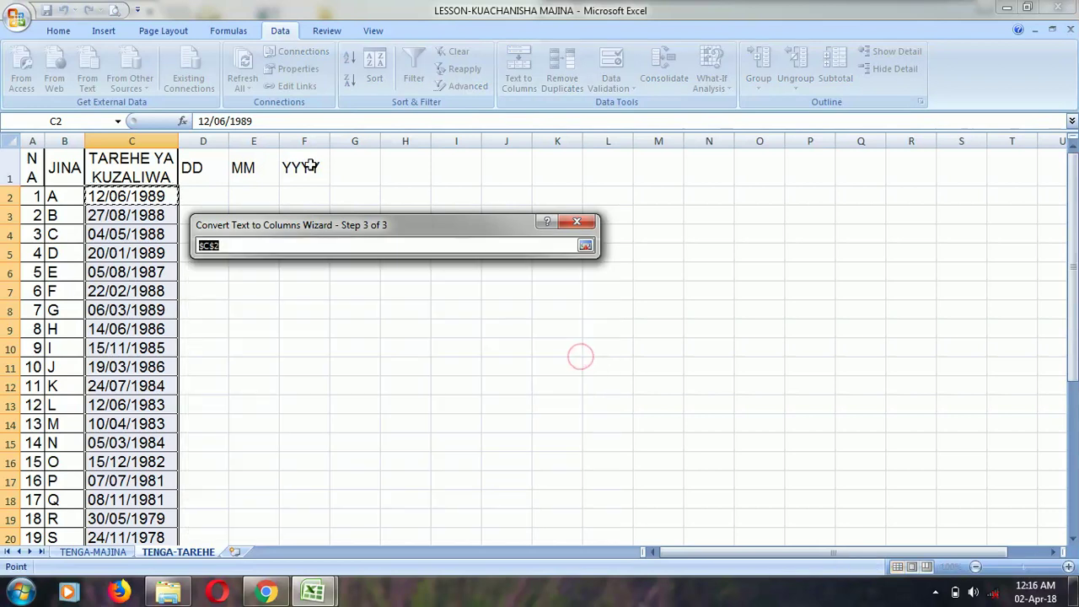
pyautogui.click(205, 193)
pyautogui.moveTo(205, 192); pyautogui.dragTo(304, 206)
pyautogui.hotkey('shift', 'Down')
pyautogui.hotkey('shift', 'Down')
pyautogui.hotkey('shift', 'Down')
pyautogui.hotkey('shift', 'Down')
pyautogui.hotkey('shift', 'Down')
pyautogui.hotkey('shift', 'Down')
pyautogui.hotkey('shift', 'Down')
pyautogui.hotkey('shift', 'Down')
pyautogui.hotkey('shift', 'Down')
pyautogui.hotkey('shift', 'Down')
pyautogui.hotkey('shift', 'Down')
pyautogui.hotkey('shift', 'Down')
pyautogui.hotkey('shift', 'Down')
pyautogui.hotkey('shift', 'Down')
pyautogui.hotkey('shift', 'Down')
pyautogui.hotkey('shift', 'Down')
pyautogui.hotkey('shift', 'Down')
pyautogui.hotkey('shift', 'Down')
pyautogui.hotkey('shift', 'Down')
pyautogui.hotkey('shift', 'Down')
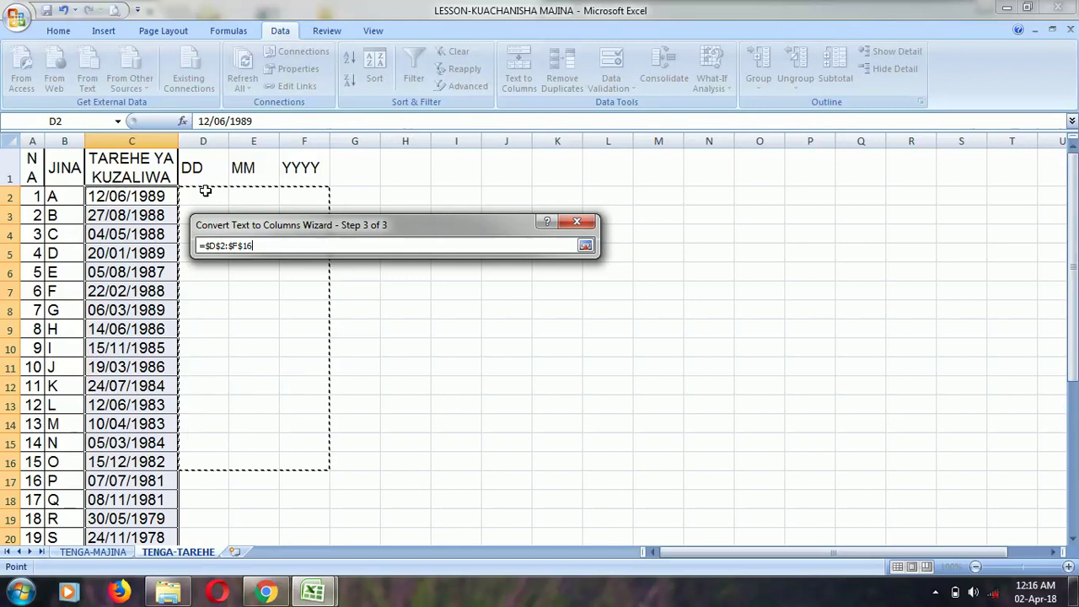
pyautogui.hotkey('shift', 'Up')
pyautogui.hotkey('shift', 'Up')
pyautogui.hotkey('shift', 'Up')
pyautogui.hotkey('shift', 'Up')
pyautogui.hotkey('shift', 'Up')
pyautogui.hotkey('shift', 'Up')
pyautogui.hotkey('shift', 'Up')
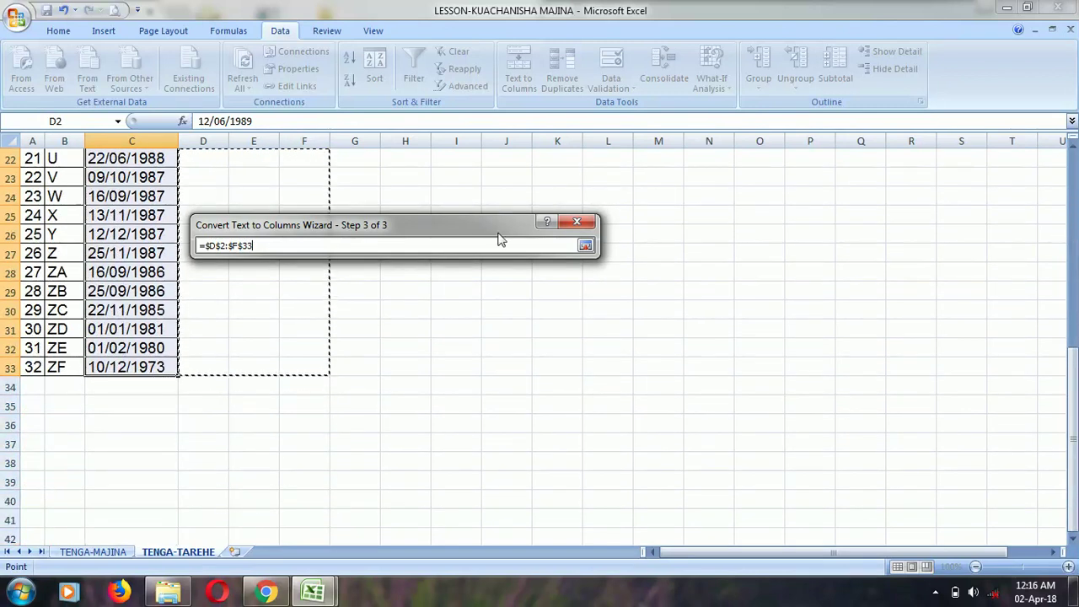
pyautogui.click(585, 245)
pyautogui.click(559, 506)
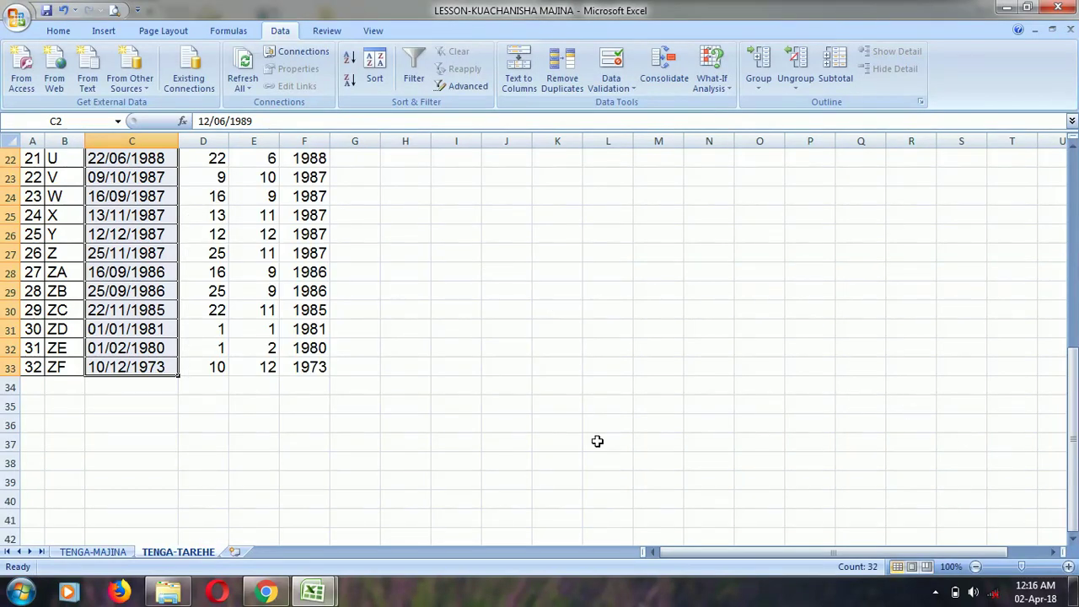
# Step: Spot-check the DD, MM and YYYY values in rows 4, 9 and 33, then return to Home
pyautogui.click(98, 367)
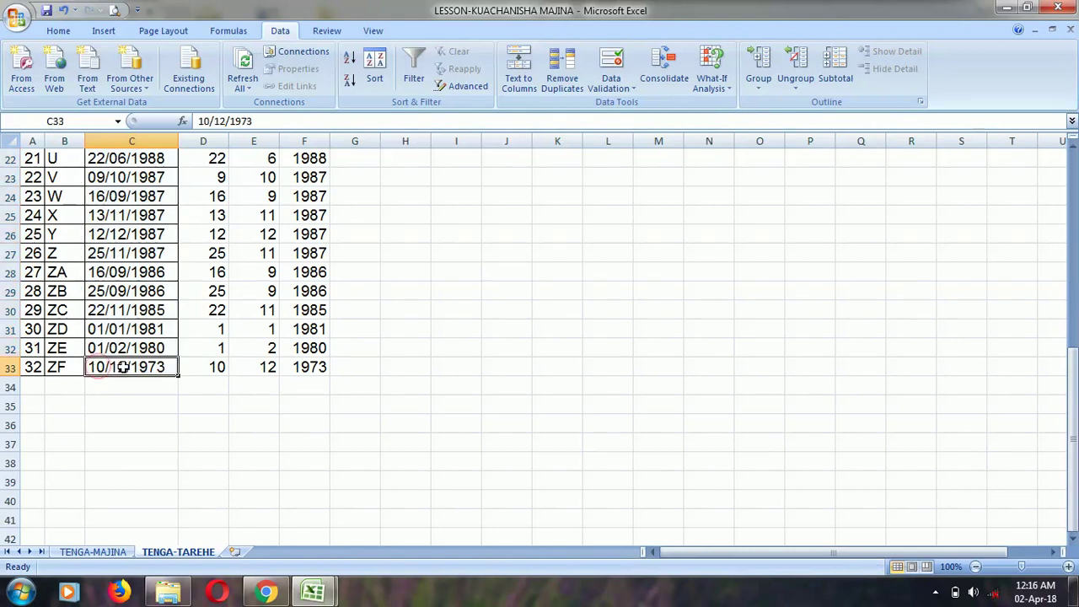
pyautogui.click(307, 367)
pyautogui.press('Left')
pyautogui.press('Left')
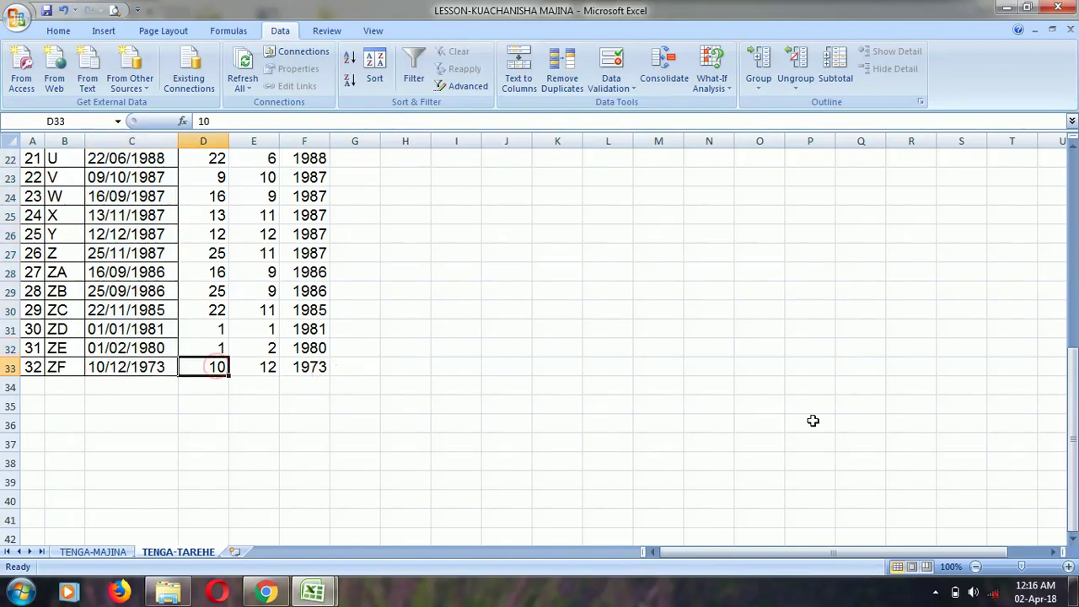
pyautogui.moveTo(1074, 450); pyautogui.dragTo(1071, 435)
pyautogui.click(212, 236)
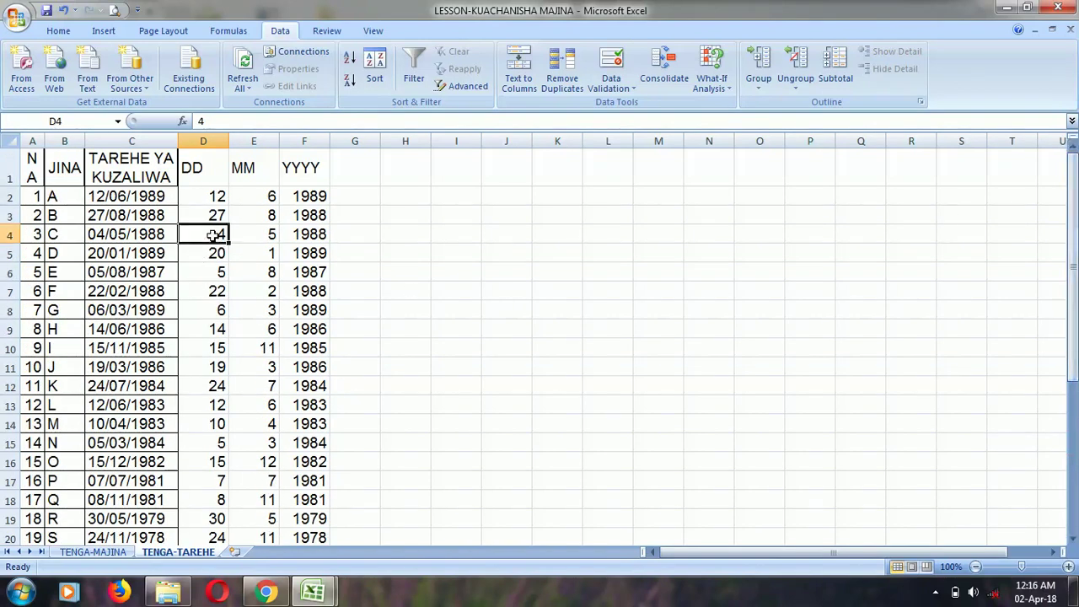
pyautogui.click(270, 233)
pyautogui.click(314, 234)
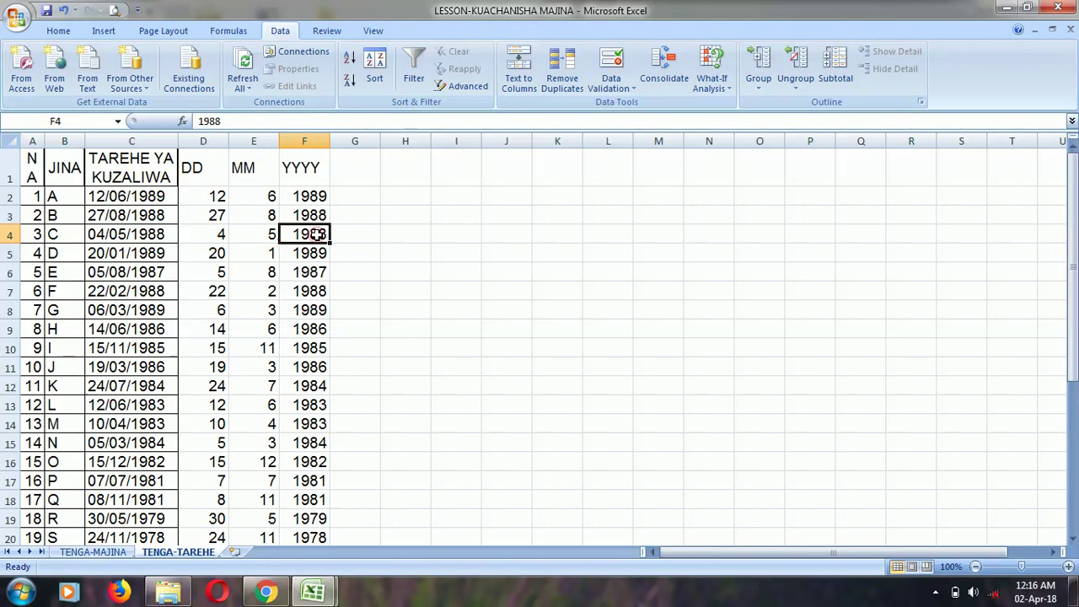
pyautogui.click(215, 331)
pyautogui.click(274, 329)
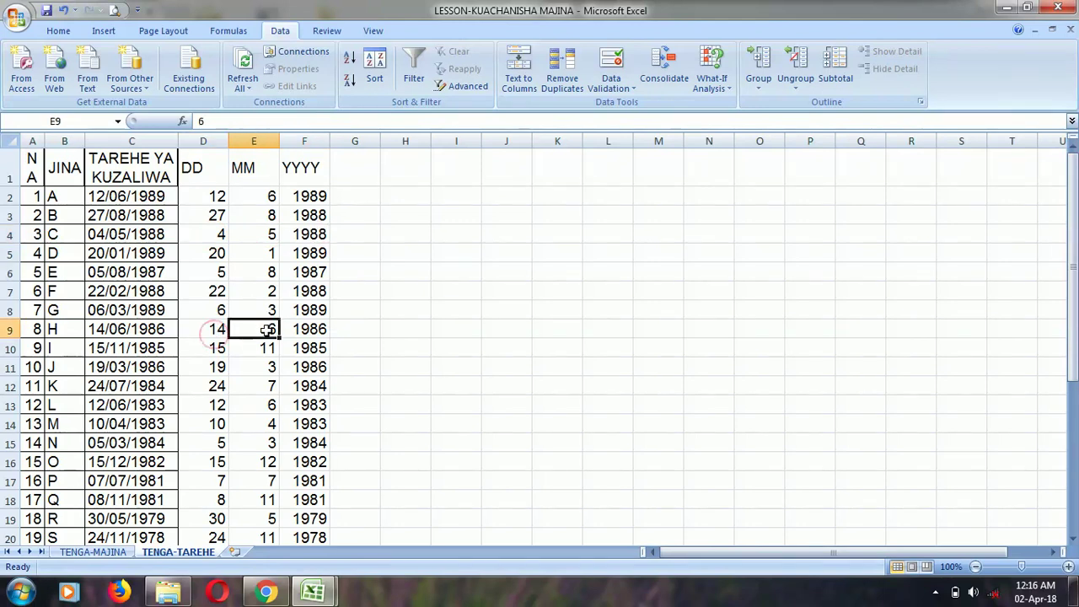
pyautogui.click(312, 329)
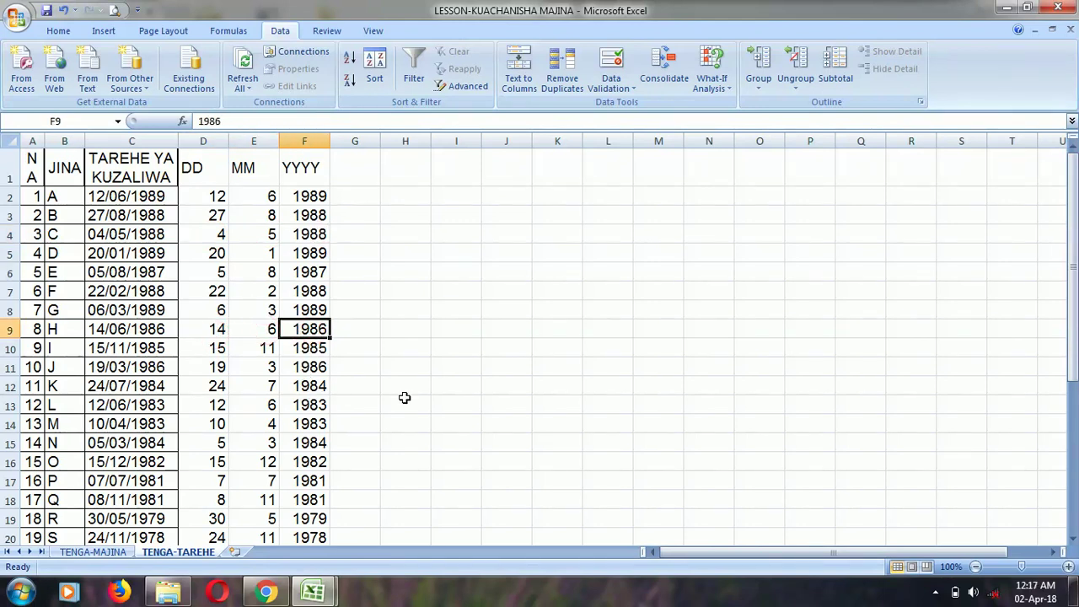
pyautogui.click(209, 237)
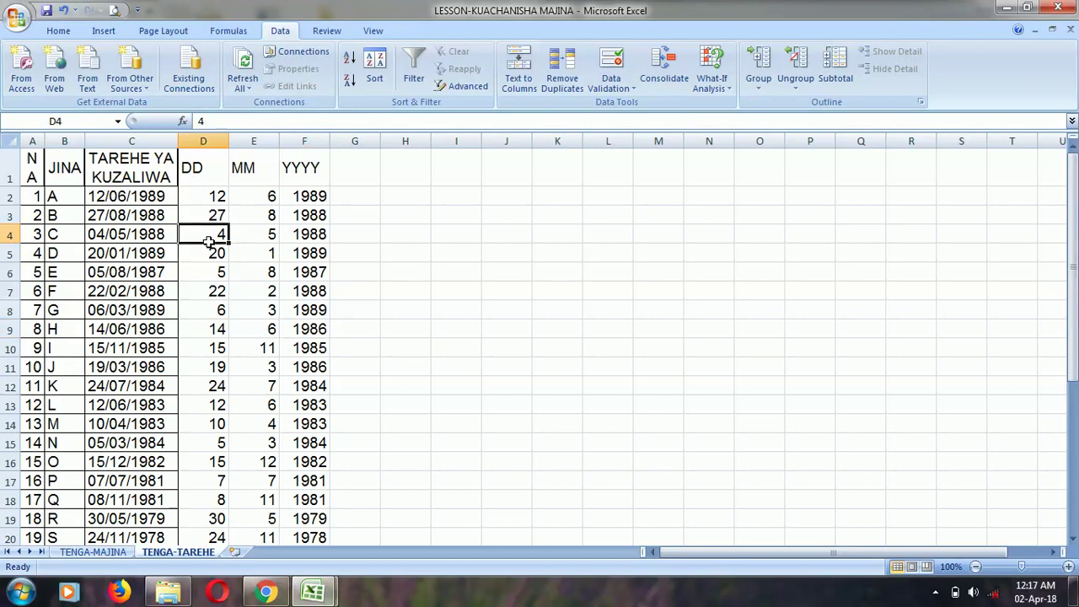
pyautogui.click(59, 31)
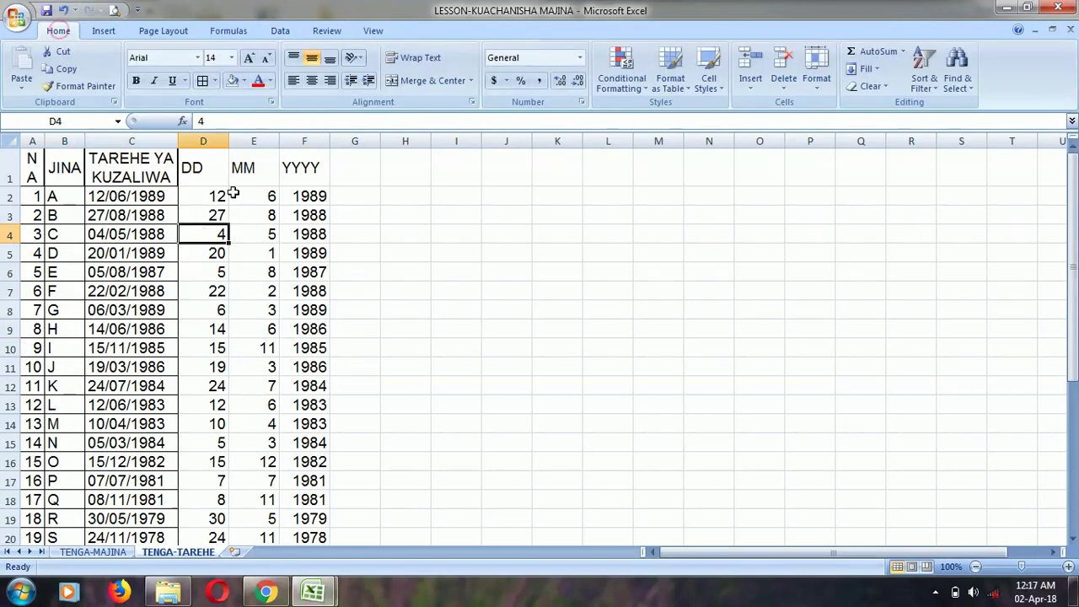
pyautogui.click(209, 309)
pyautogui.click(244, 310)
pyautogui.click(211, 311)
pyautogui.click(268, 310)
pyautogui.click(318, 311)
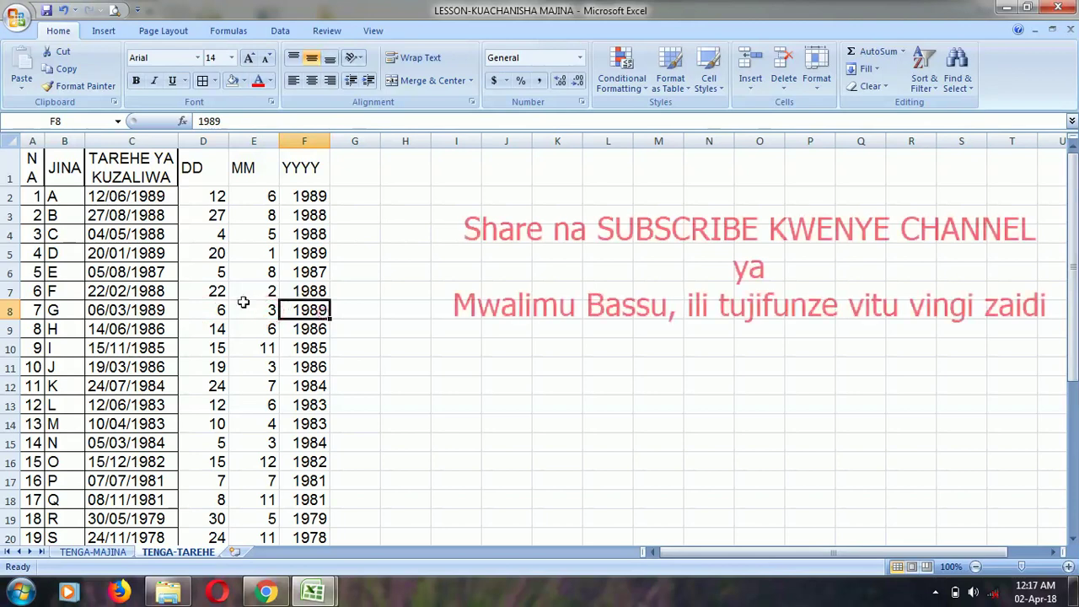
pyautogui.click(208, 310)
pyautogui.click(253, 310)
pyautogui.click(310, 310)
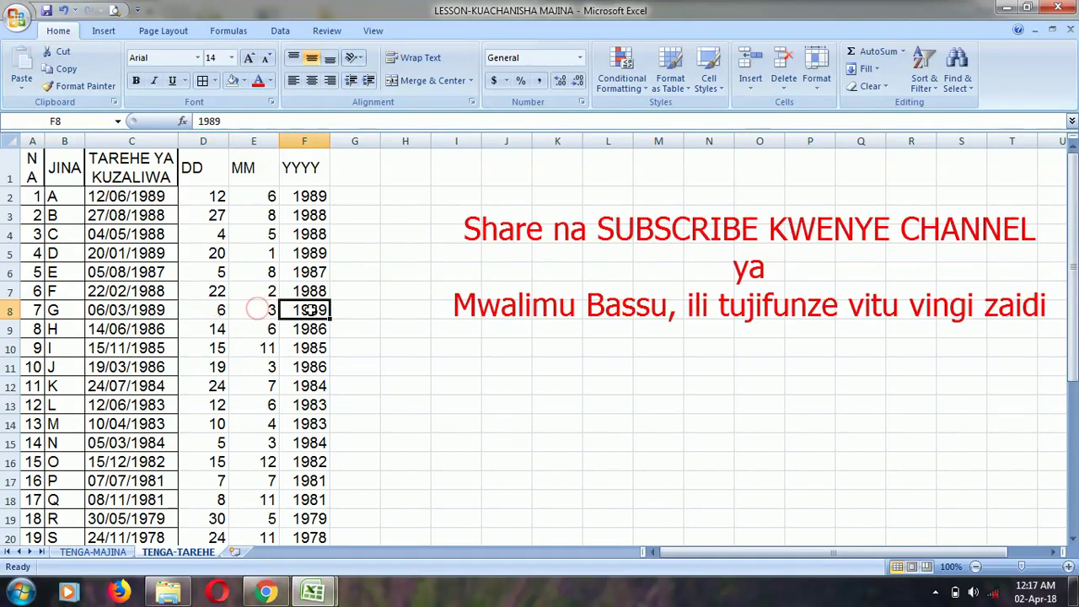